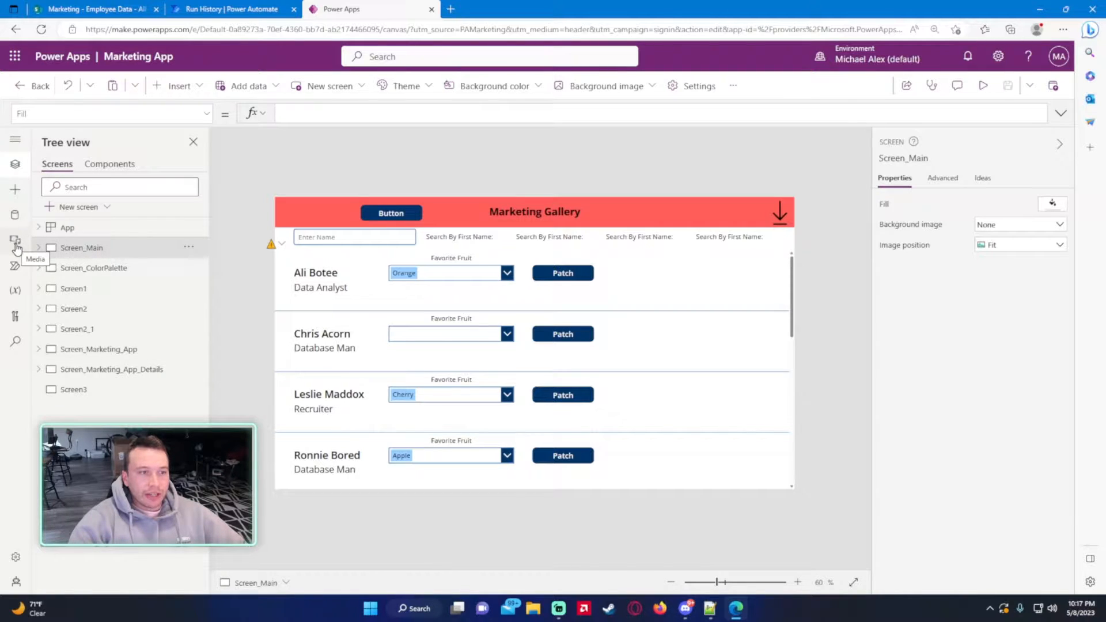
Add a new blank screen to the app
{"action": "left_click", "coordinate": [16, 248]}
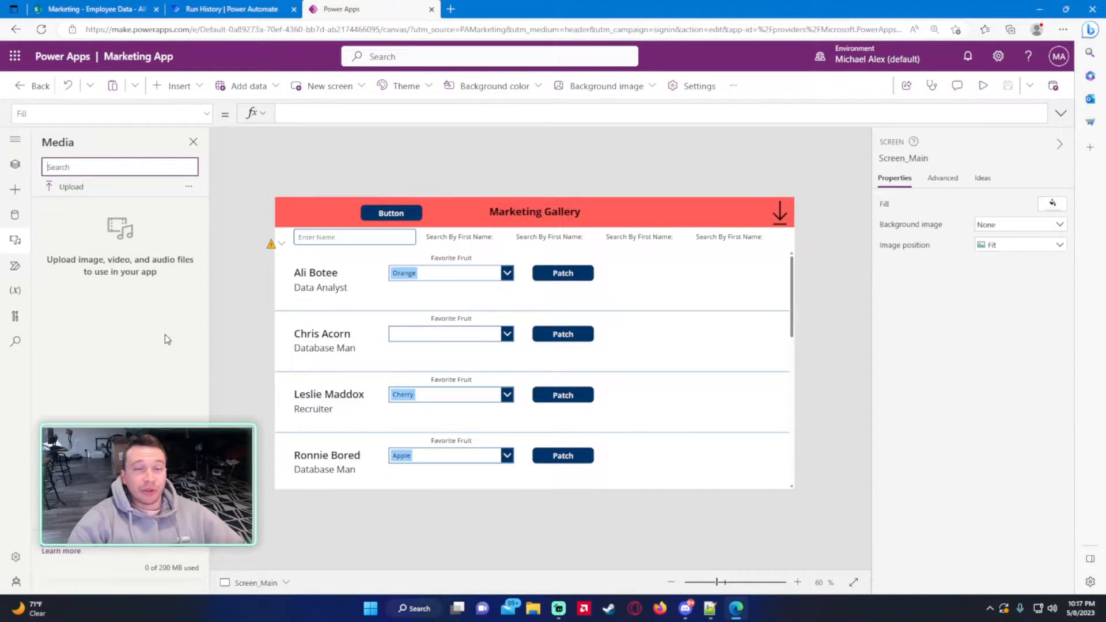
{"action": "left_click", "coordinate": [15, 165]}
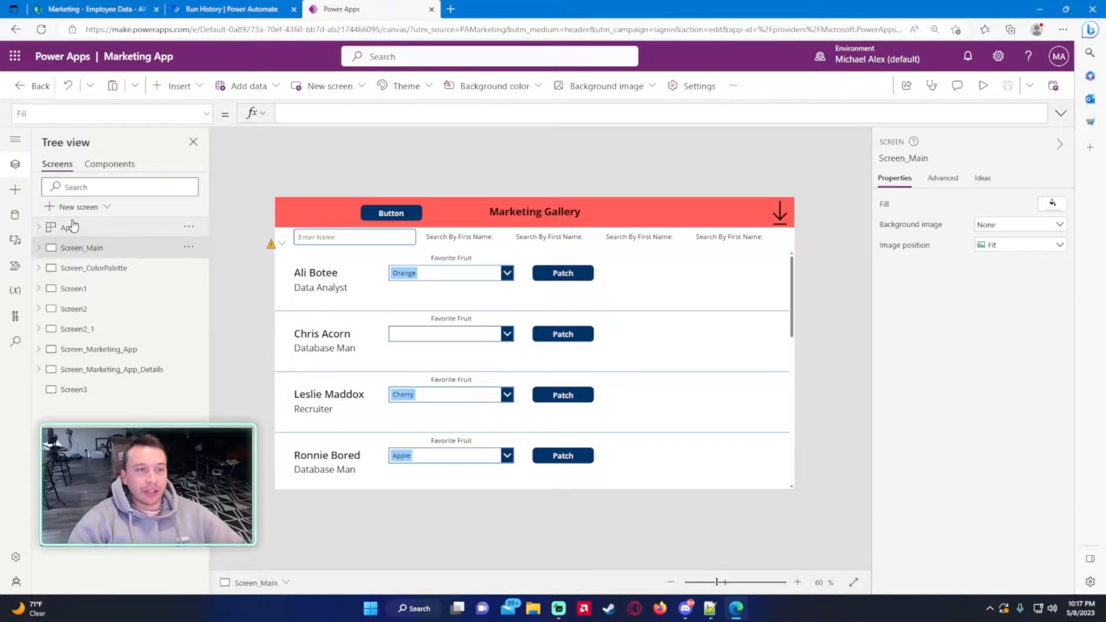
{"action": "left_click", "coordinate": [79, 206]}
{"action": "left_click", "coordinate": [95, 271]}
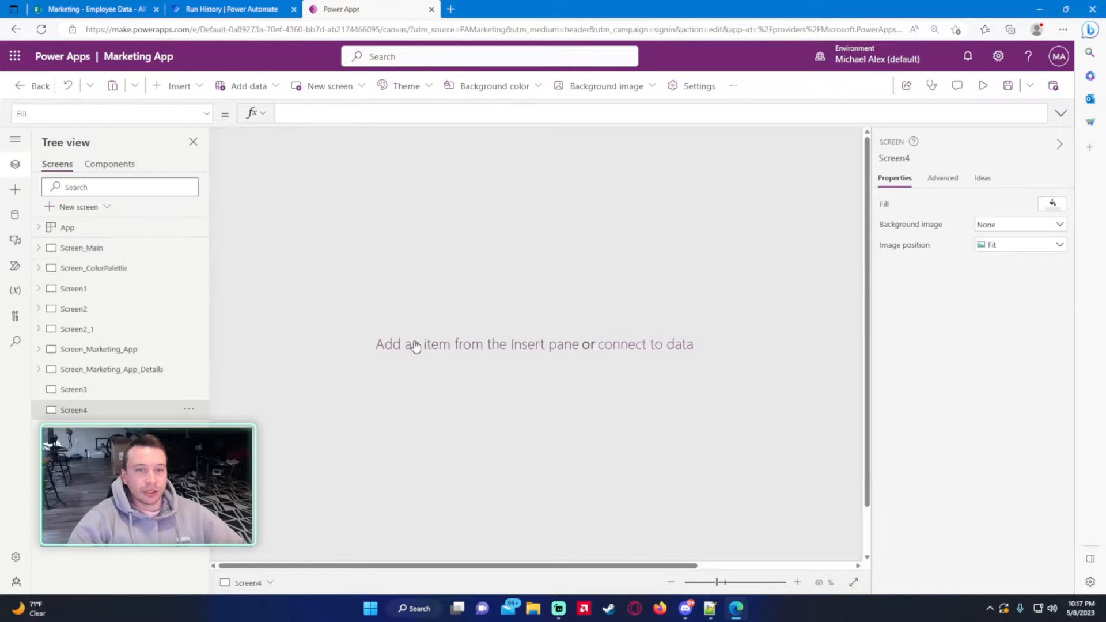
Set the new screen's fill to white from the standard colors
{"action": "left_click", "coordinate": [1023, 228]}
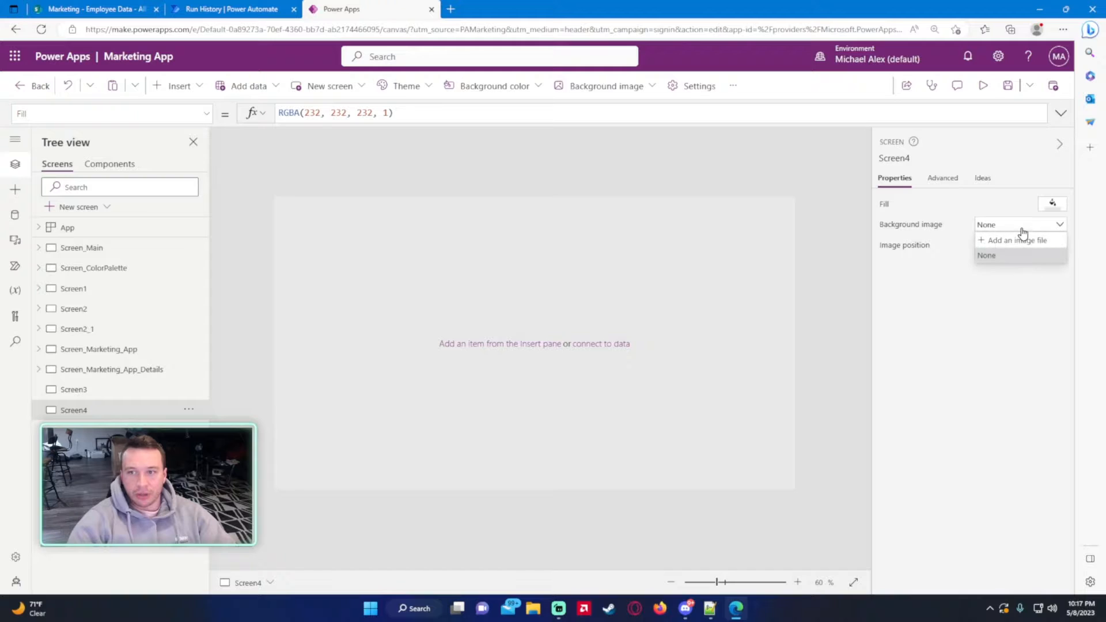
{"action": "left_click", "coordinate": [1054, 205]}
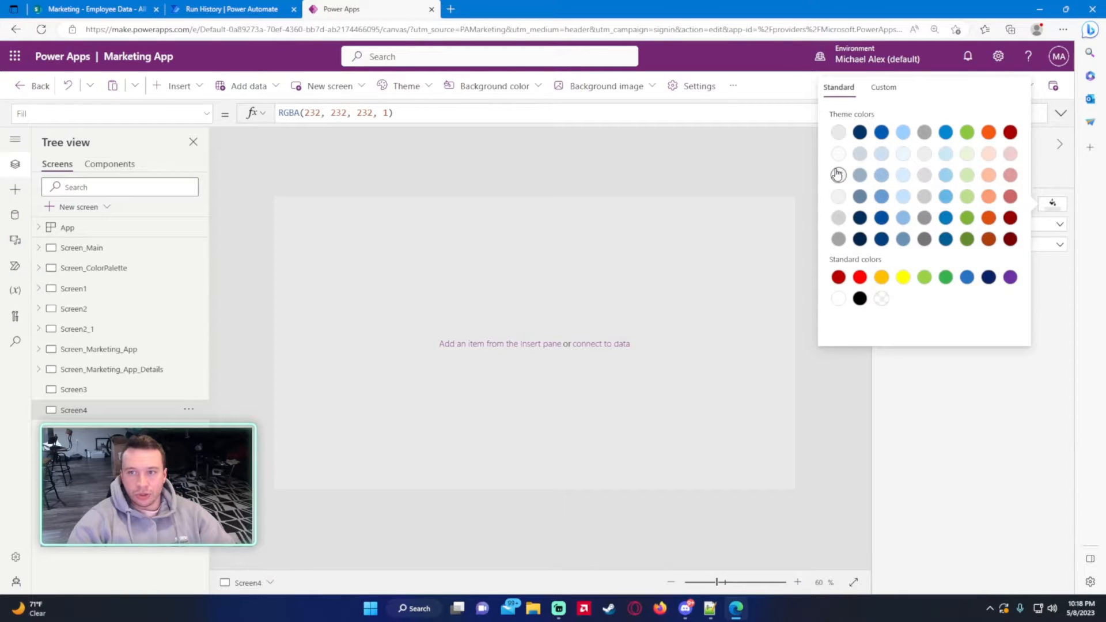
{"action": "left_click", "coordinate": [839, 298]}
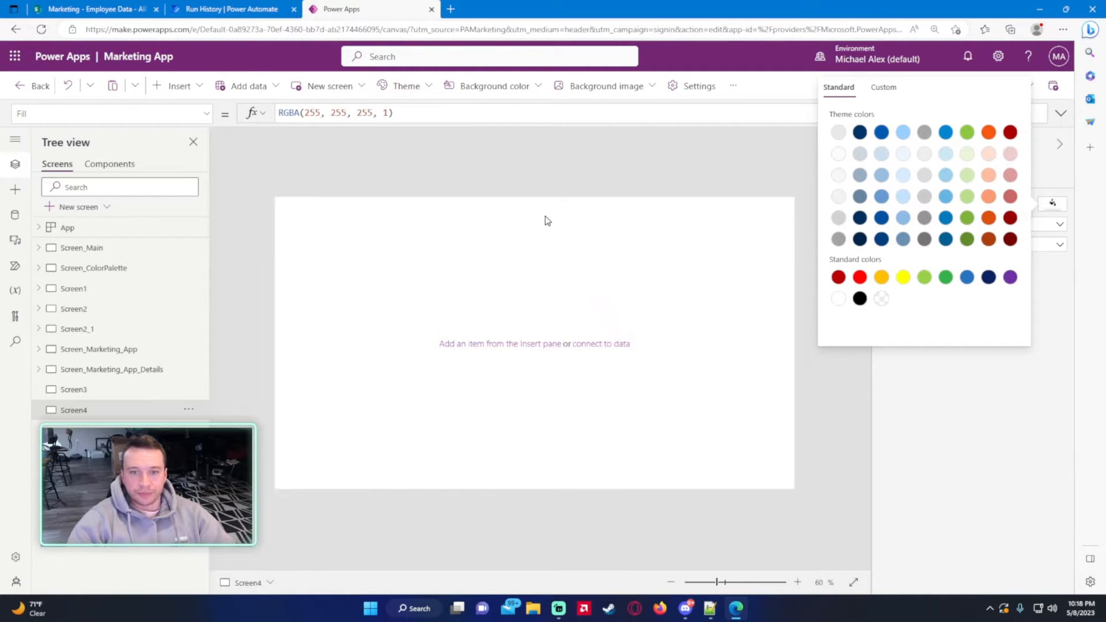
{"action": "left_click", "coordinate": [540, 178]}
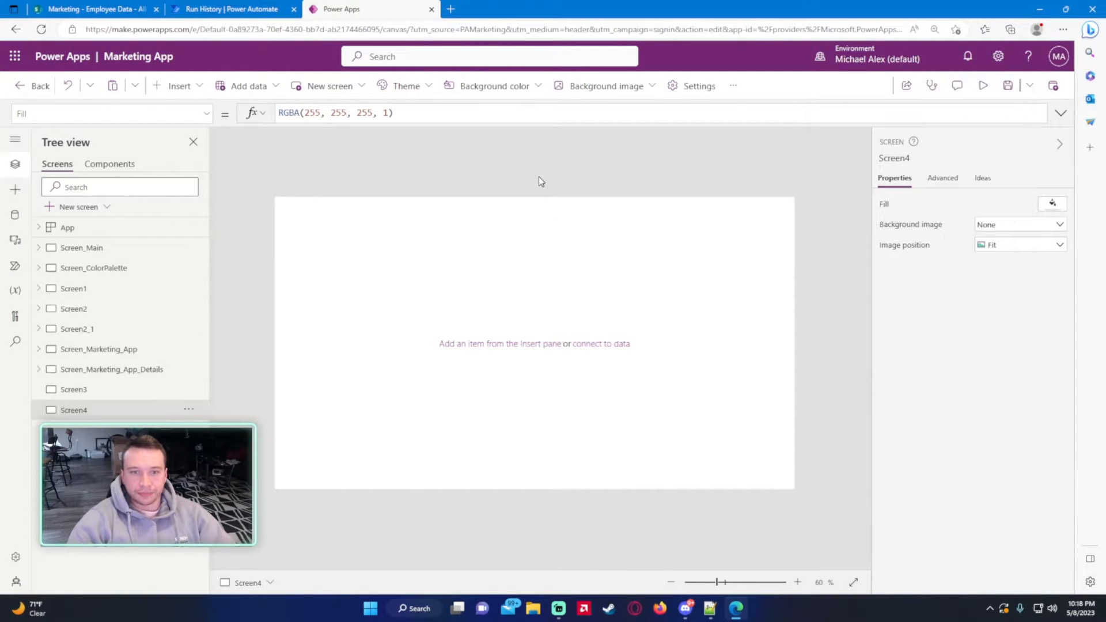
Upload the image 1528838890683.jpg from the Saved Pictures folder to the app's media
{"action": "left_click", "coordinate": [14, 218]}
{"action": "left_click", "coordinate": [15, 239]}
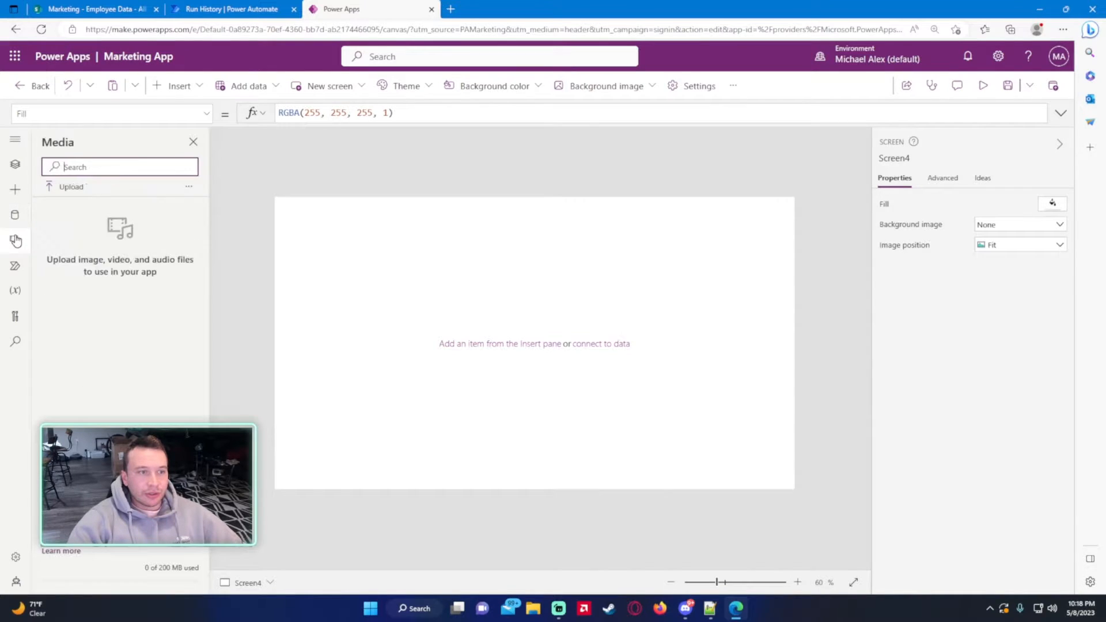
{"action": "left_click", "coordinate": [72, 188]}
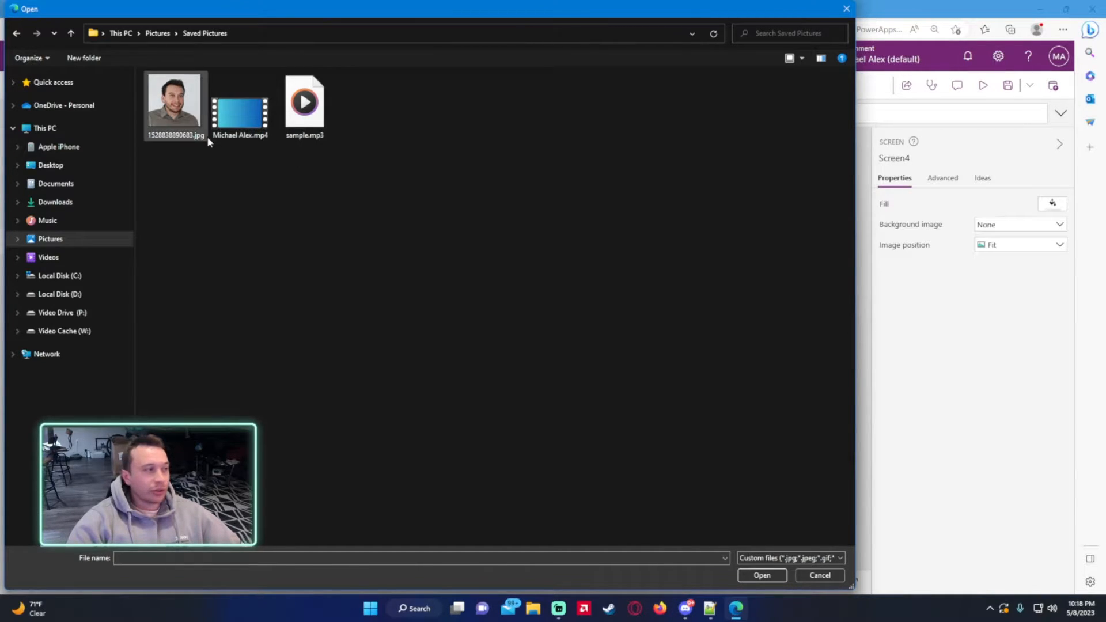
{"action": "left_click", "coordinate": [181, 125]}
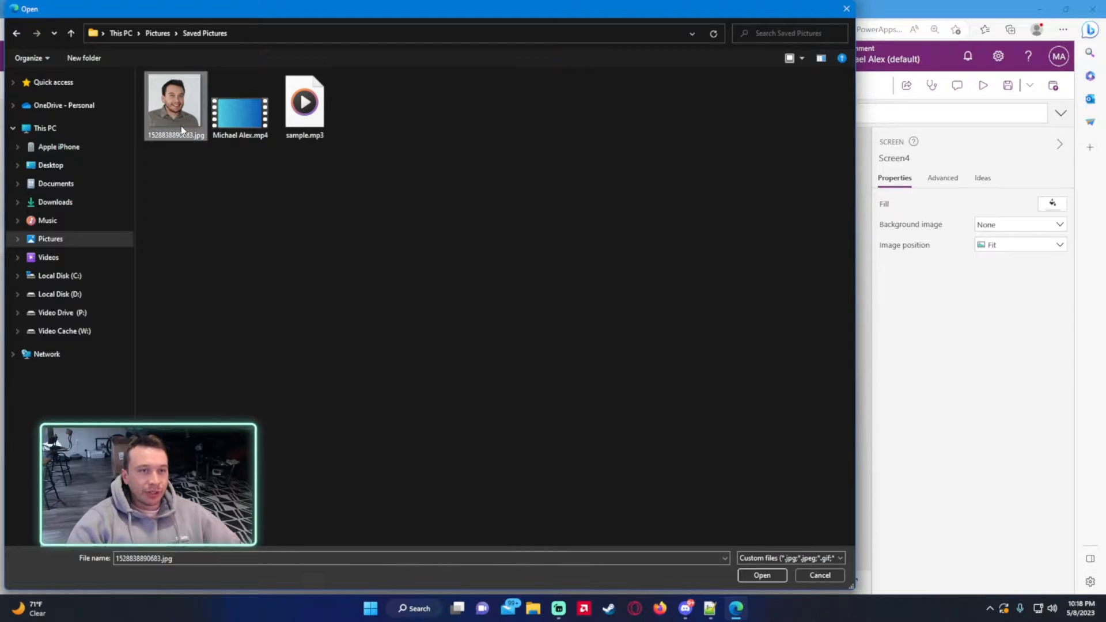
{"action": "double_click", "coordinate": [181, 125]}
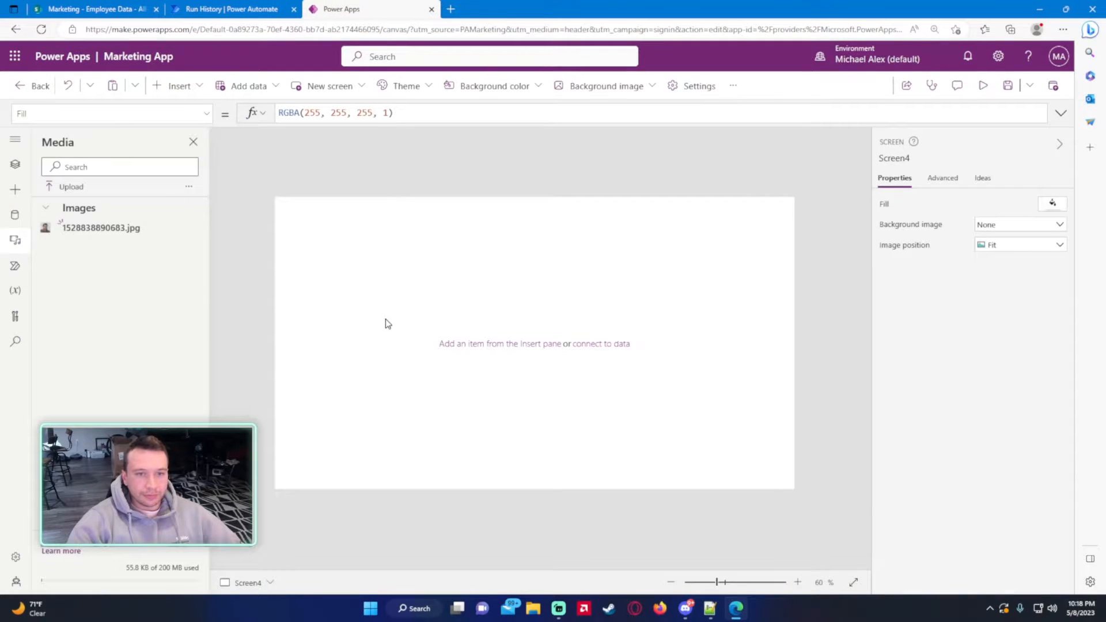
{"action": "left_click", "coordinate": [87, 228]}
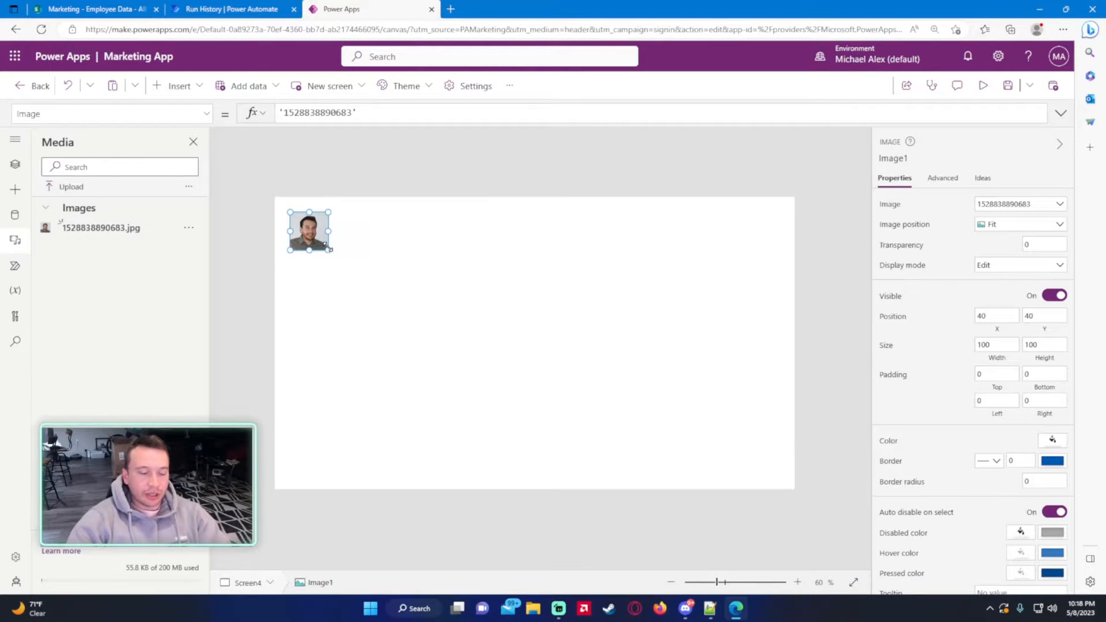
{"action": "left_click", "coordinate": [16, 165]}
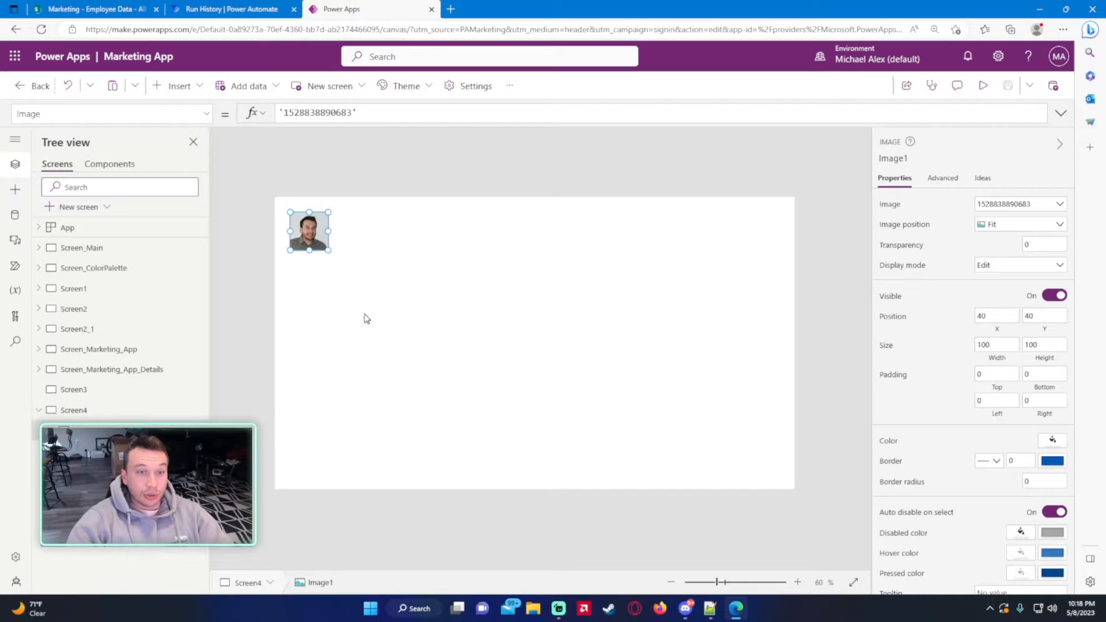
{"action": "key", "text": "Delete"}
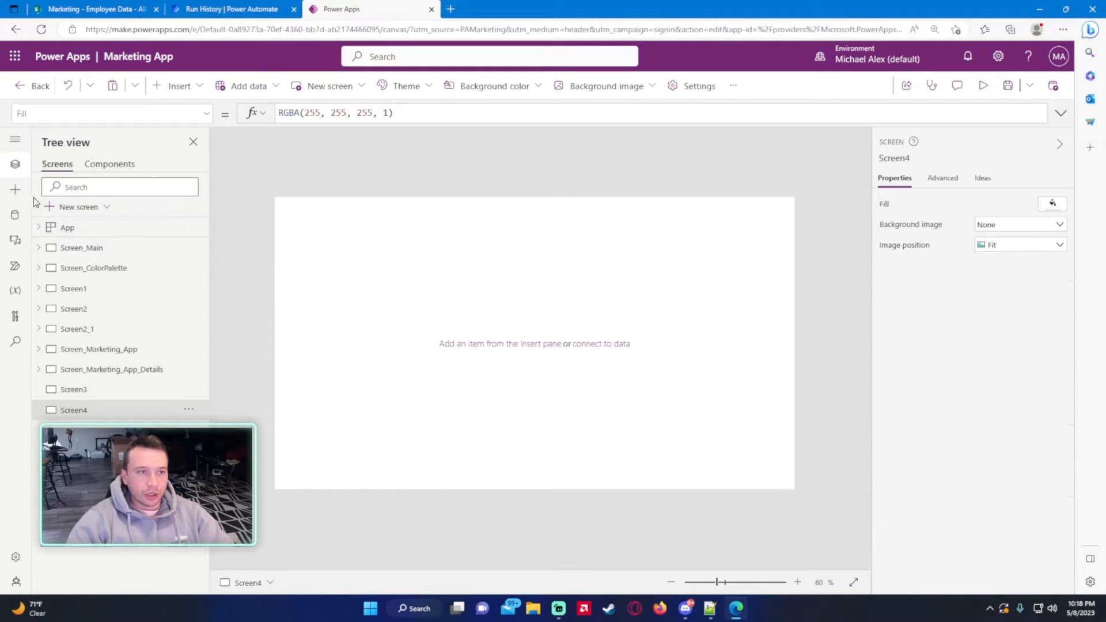
Insert the uploaded image on Screen4 and place it in the canvas's top-left corner at position 0, 0
{"action": "left_click", "coordinate": [20, 242]}
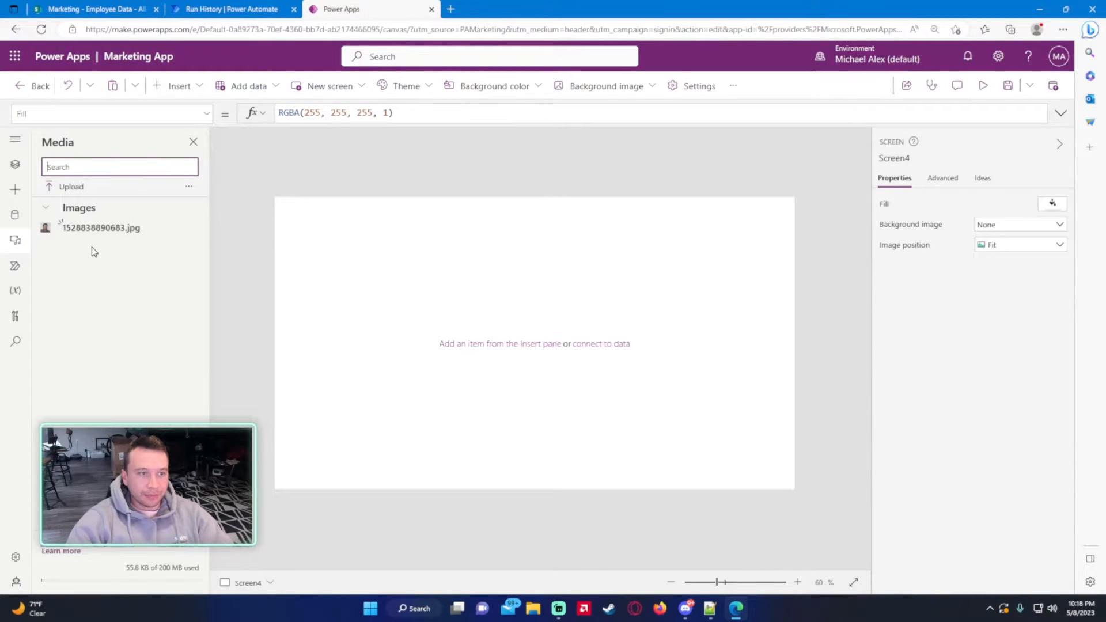
{"action": "left_click", "coordinate": [115, 228]}
{"action": "left_click_drag", "start_coordinate": [310, 230], "coordinate": [264, 216]}
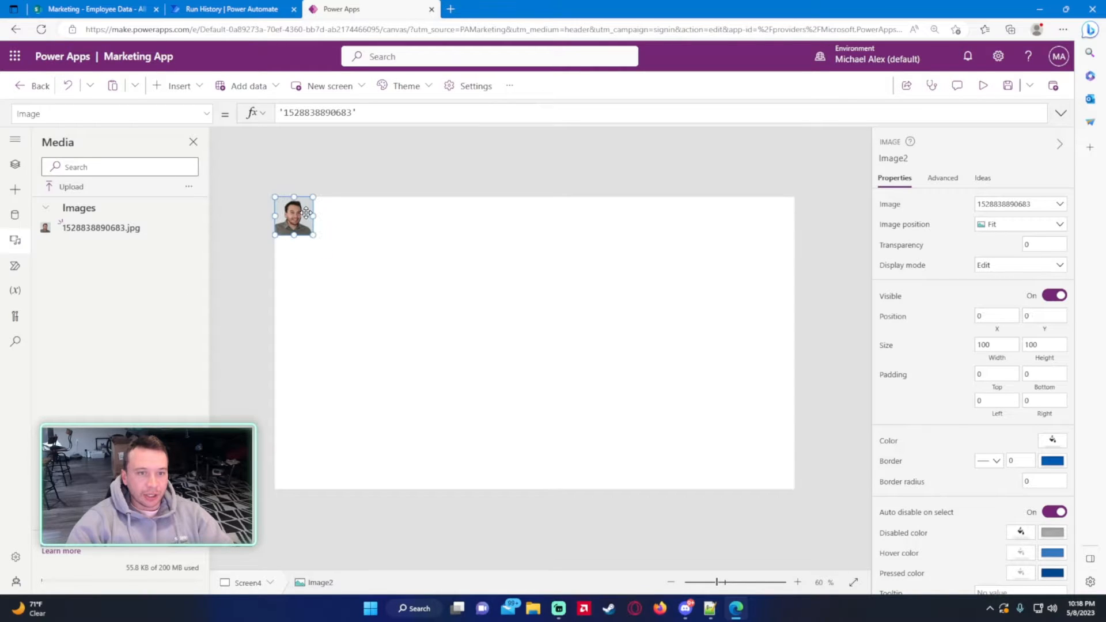
Insert a rectangle as a header band across the top of Screen4
{"action": "left_click", "coordinate": [15, 164]}
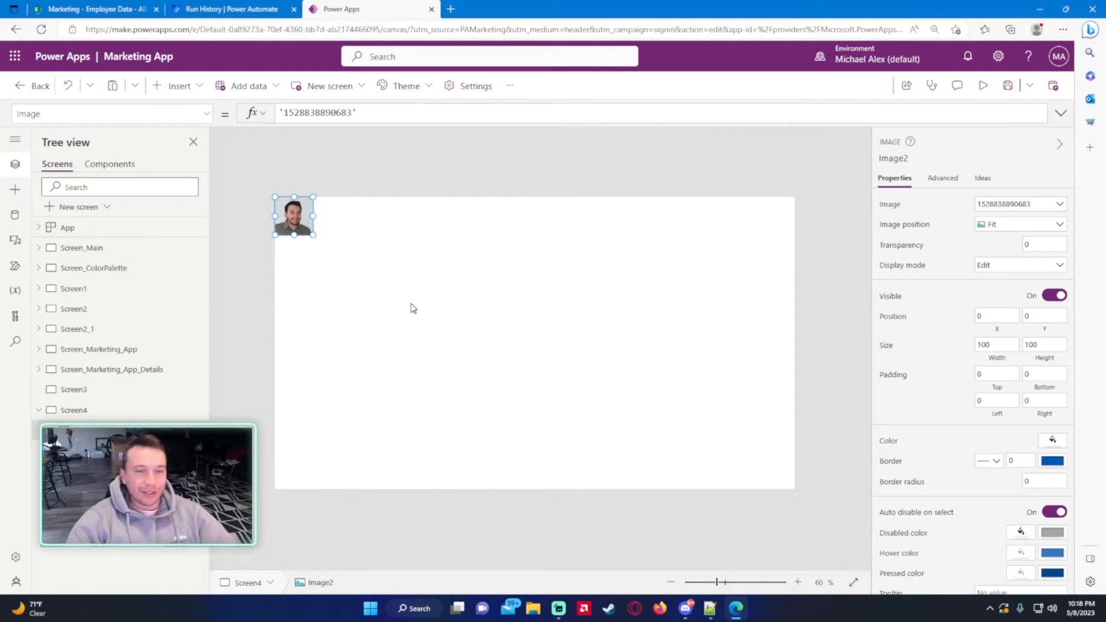
{"action": "left_click", "coordinate": [170, 86]}
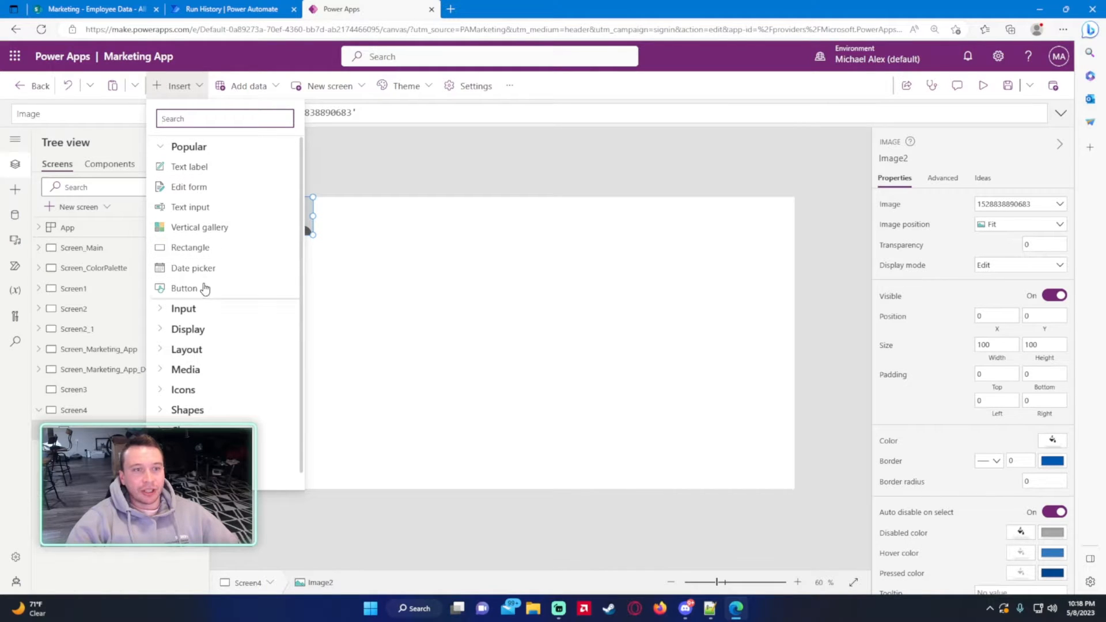
{"action": "type", "text": "rec"}
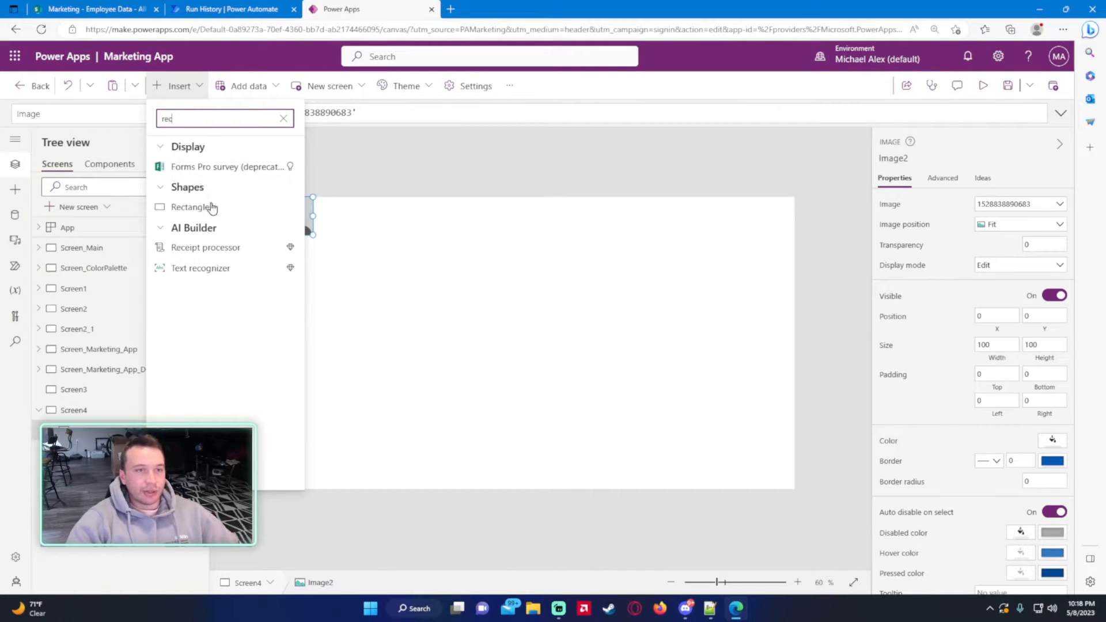
{"action": "left_click", "coordinate": [209, 208]}
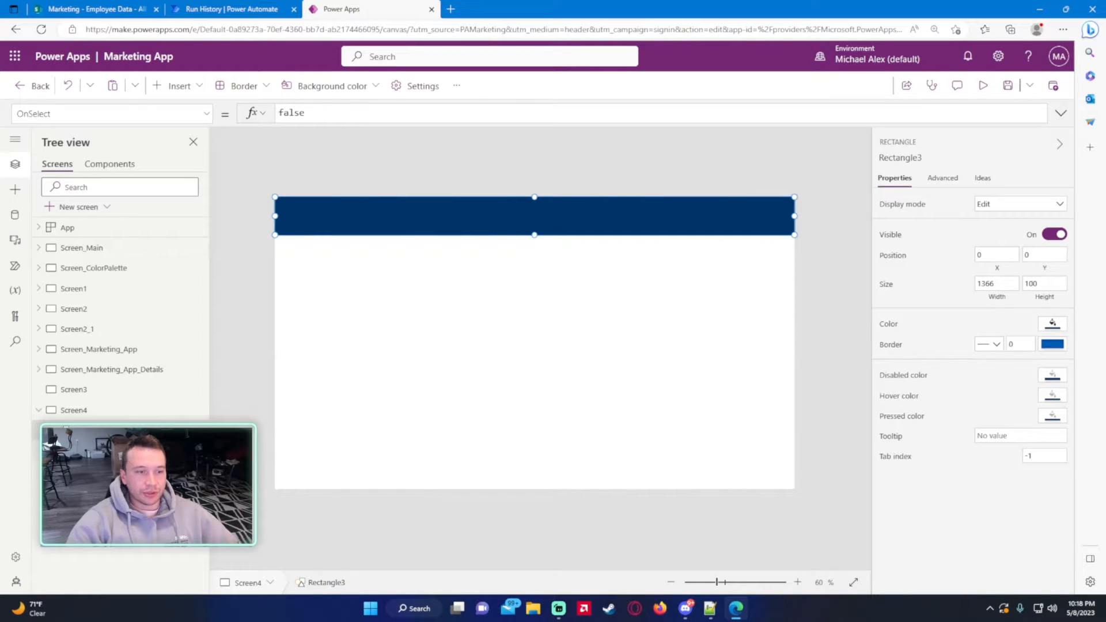
Bring the image to the front so it sits above the header rectangle
{"action": "left_click", "coordinate": [115, 451]}
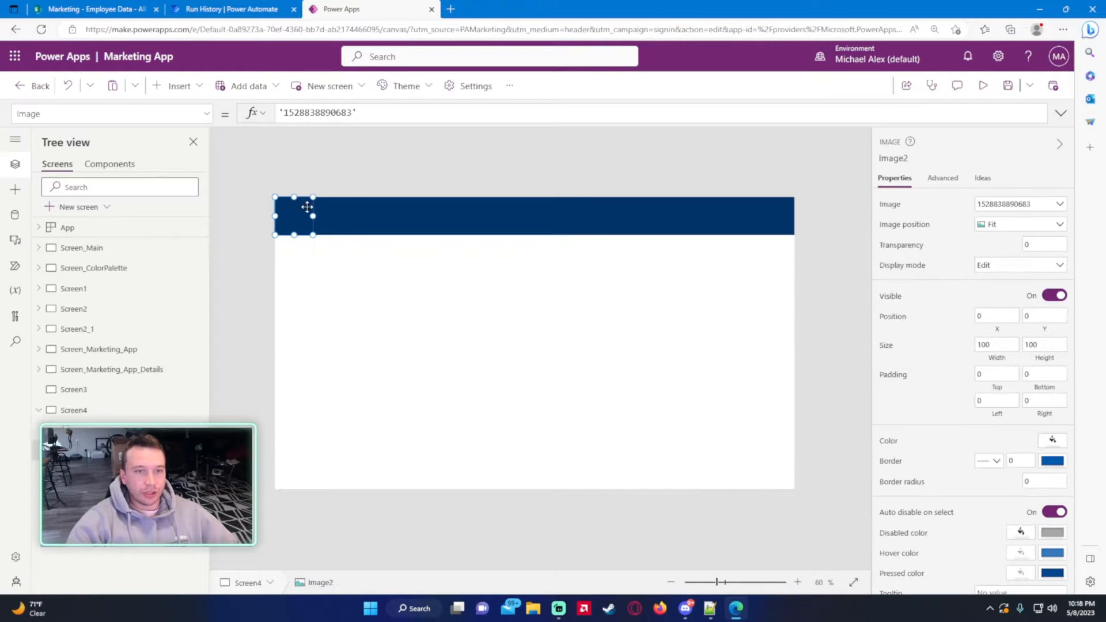
{"action": "left_click", "coordinate": [193, 451]}
{"action": "mouse_move", "coordinate": [268, 394]}
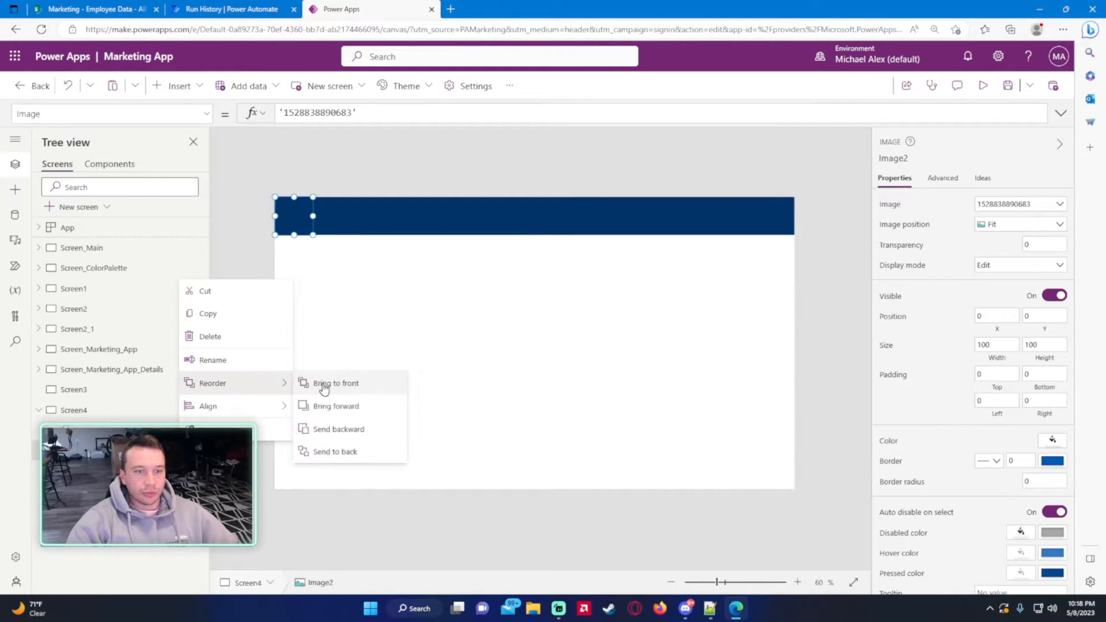
{"action": "left_click", "coordinate": [330, 383]}
{"action": "left_click", "coordinate": [231, 316]}
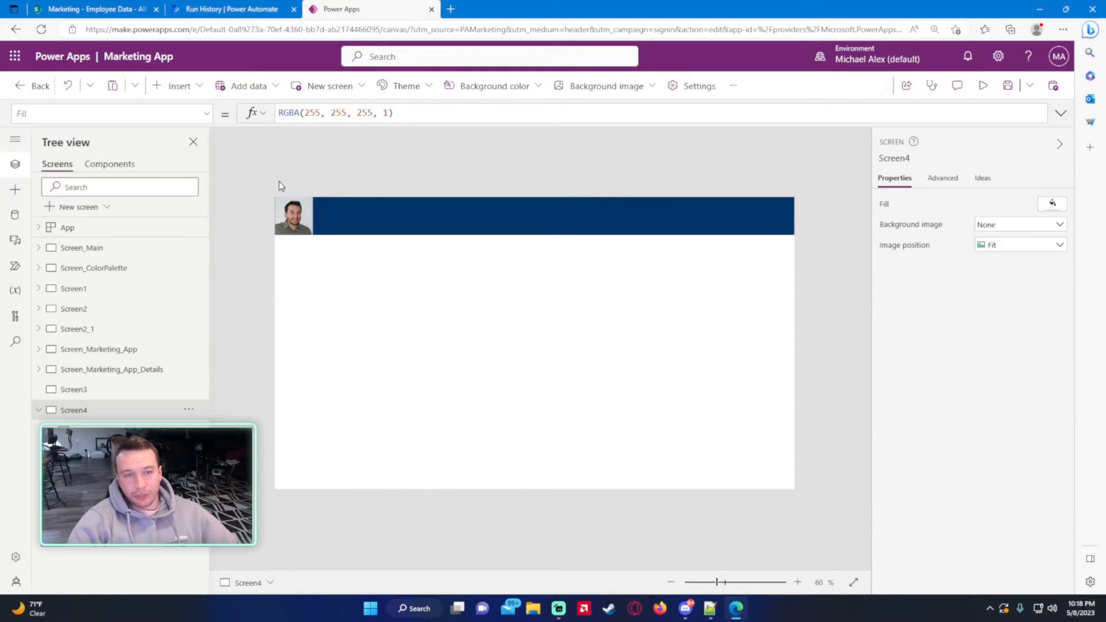
Move the image to the right end of the header rectangle and back to its left end
{"action": "left_click_drag", "start_coordinate": [282, 222], "coordinate": [765, 222]}
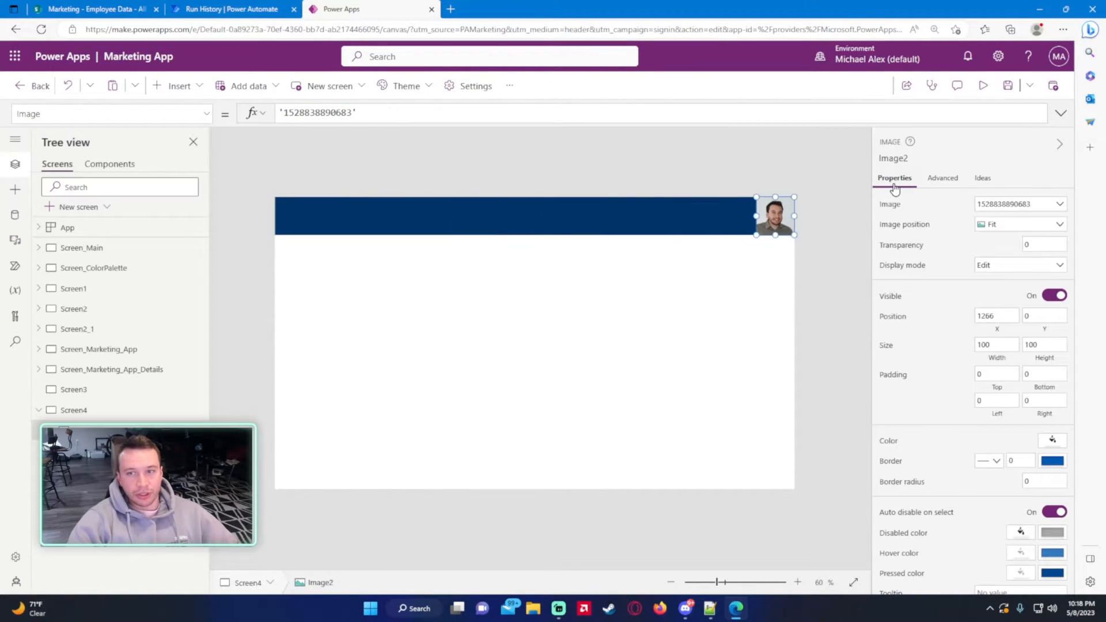
{"action": "left_click", "coordinate": [713, 305]}
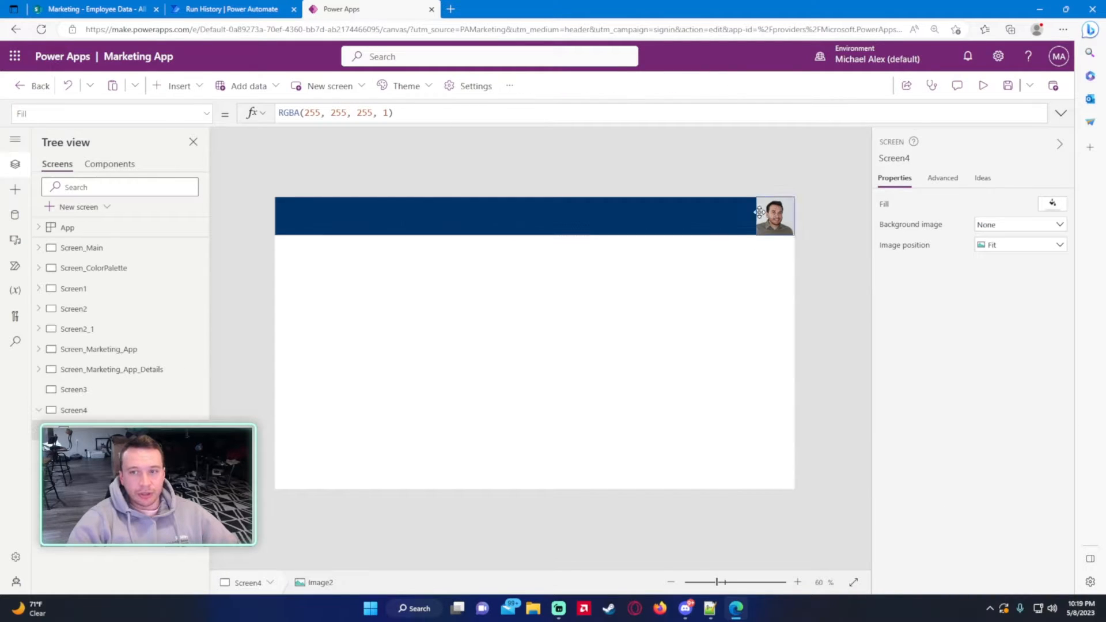
{"action": "left_click_drag", "start_coordinate": [776, 216], "coordinate": [271, 184]}
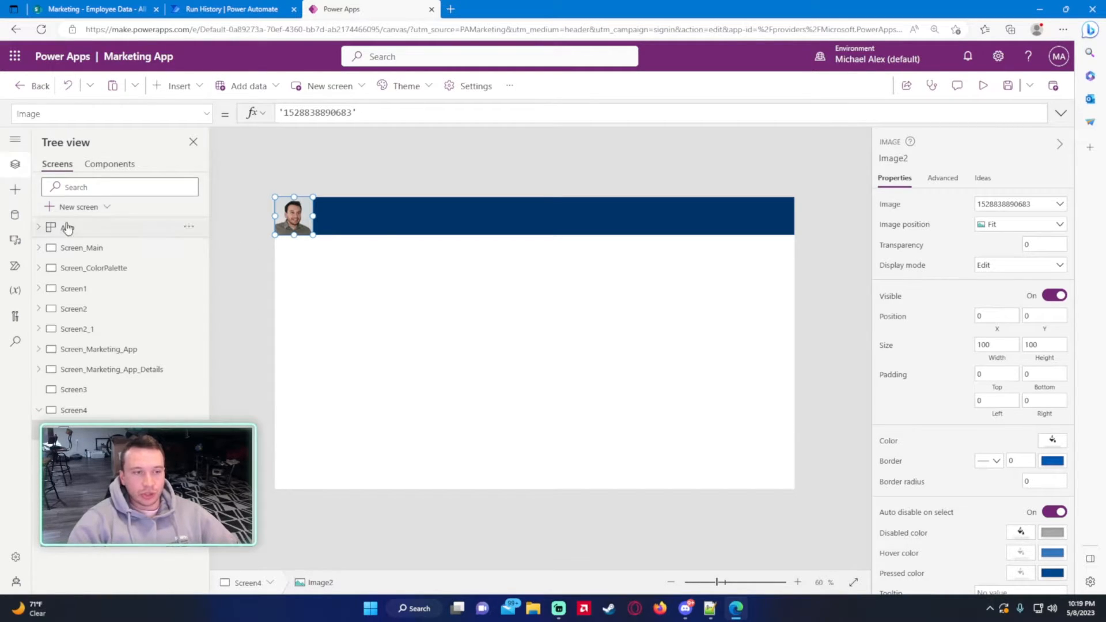
Upload the MP4 video from the Saved Pictures folder to the app's media
{"action": "left_click", "coordinate": [15, 241]}
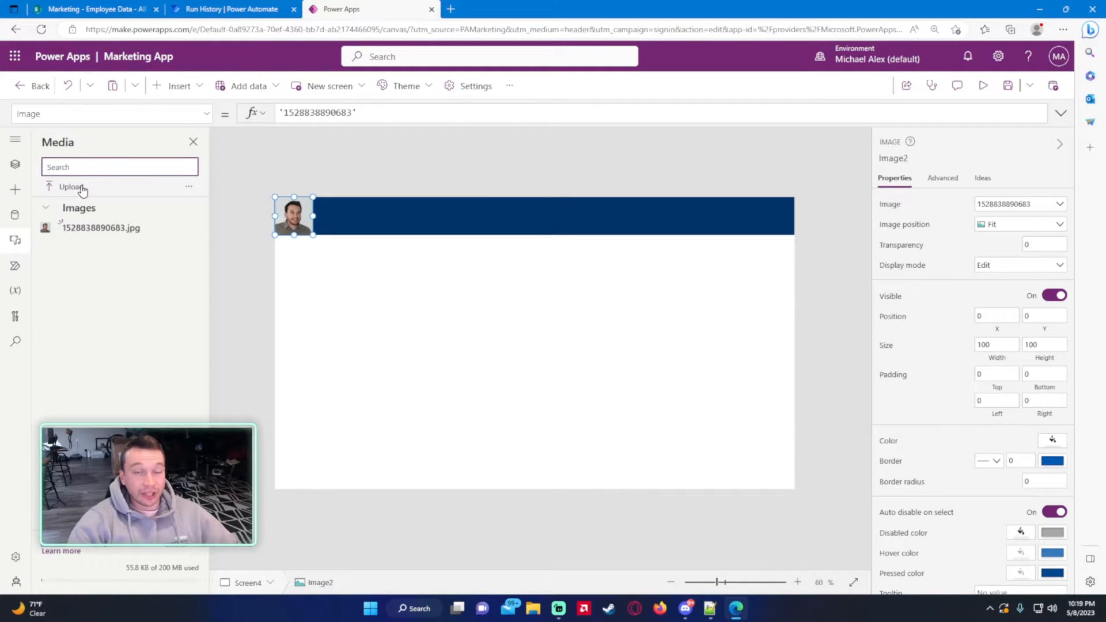
{"action": "left_click", "coordinate": [83, 187]}
{"action": "double_click", "coordinate": [237, 124]}
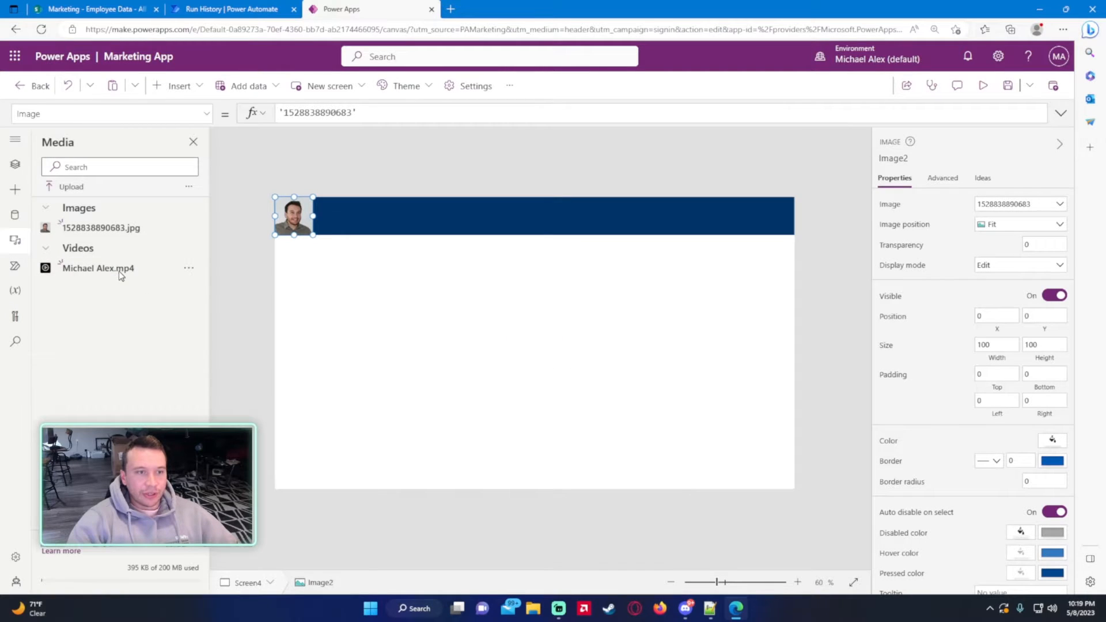
Insert the uploaded video on Screen4, place it directly below the header and enlarge it to about 1042 by 450
{"action": "left_click", "coordinate": [119, 270]}
{"action": "left_click_drag", "start_coordinate": [407, 260], "coordinate": [392, 284]}
{"action": "left_click_drag", "start_coordinate": [460, 340], "coordinate": [672, 408]}
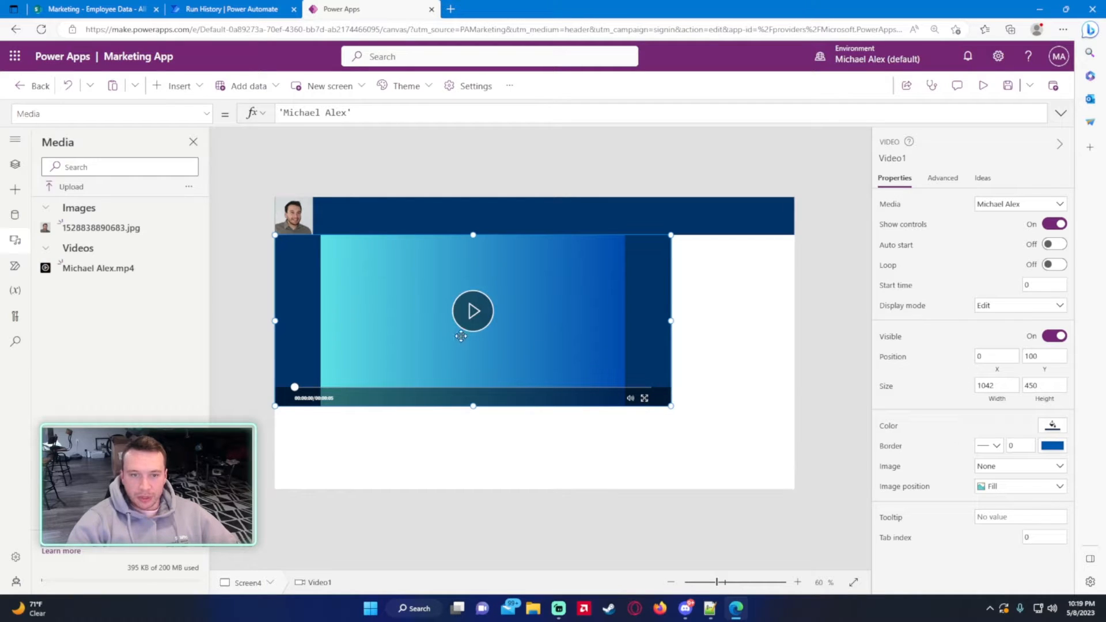
Play the inserted video and shift it horizontally to about X 151 below the header
{"action": "left_click", "coordinate": [473, 311]}
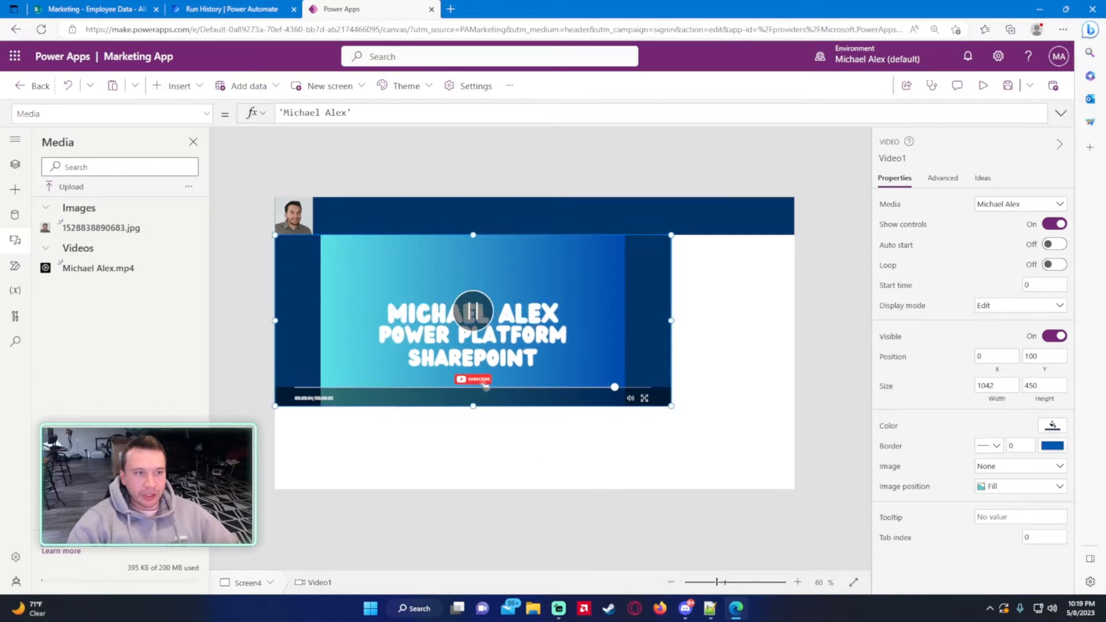
{"action": "left_click", "coordinate": [15, 164]}
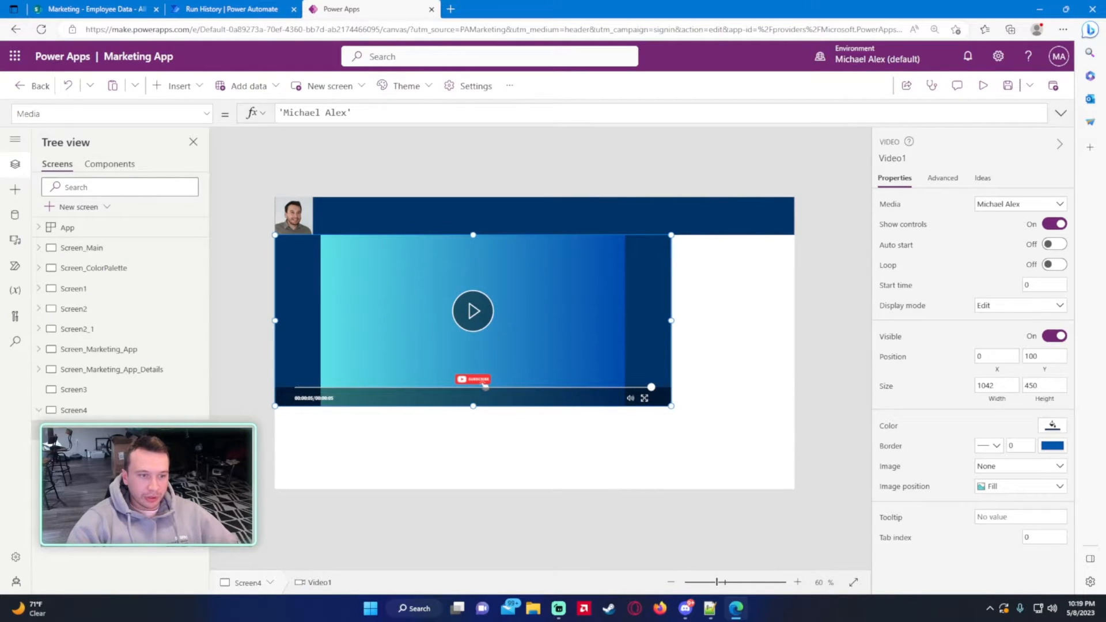
{"action": "left_click_drag", "start_coordinate": [494, 286], "coordinate": [550, 287]}
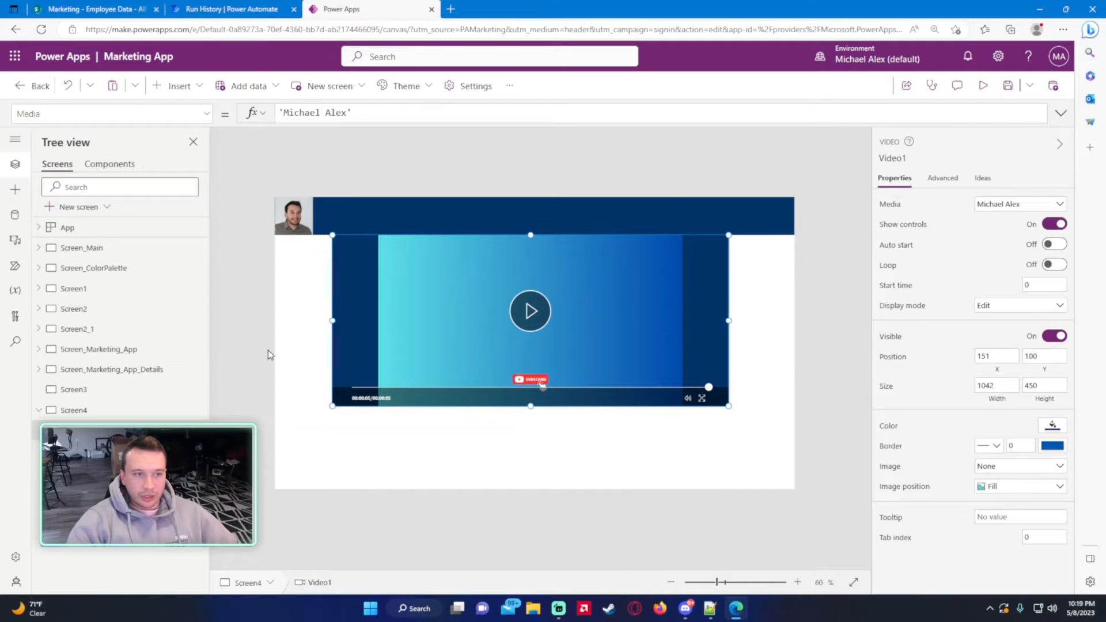
Comment out the ClearCollect formula in the OnSelect property of Button1 on Screen_Main
{"action": "left_click", "coordinate": [104, 249]}
{"action": "left_click", "coordinate": [383, 214]}
{"action": "left_click", "coordinate": [584, 118]}
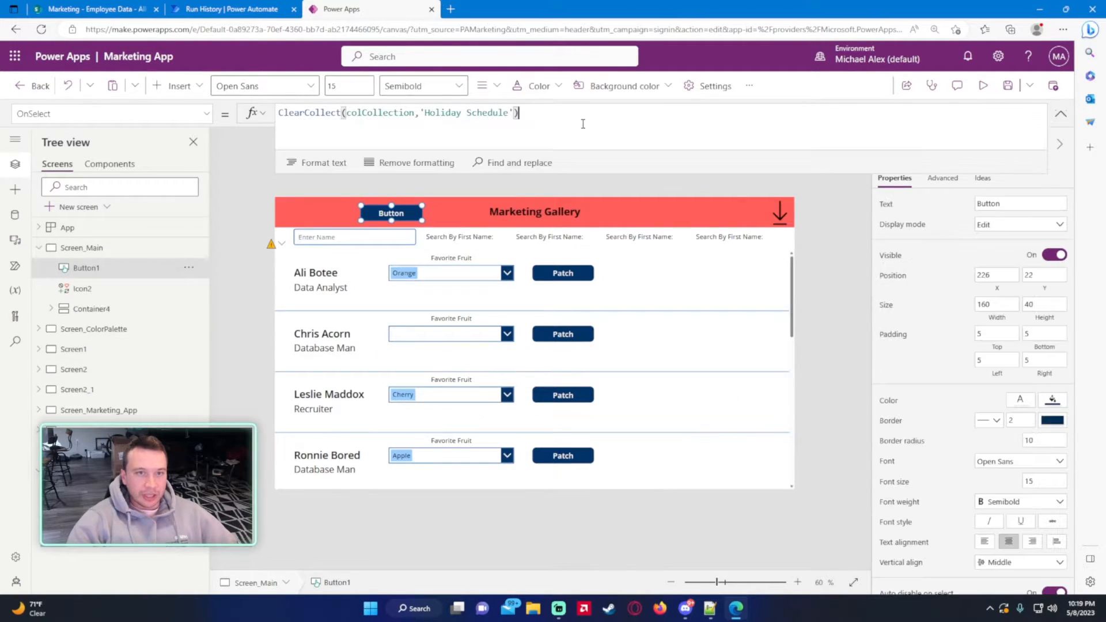
{"action": "key", "text": "Home"}
{"action": "type", "text": "//"}
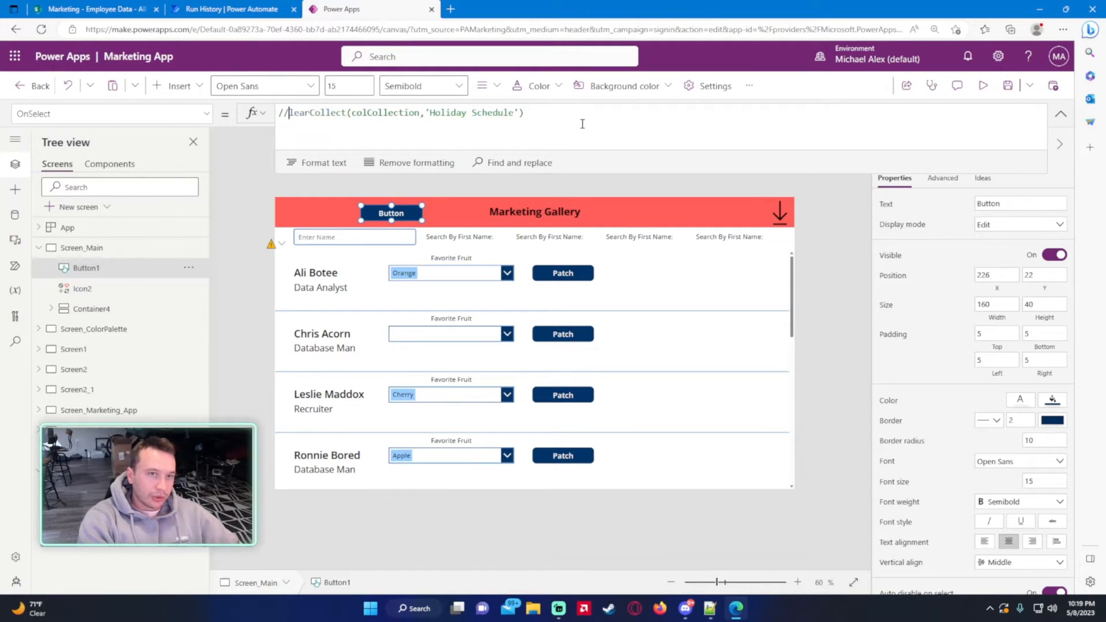
{"action": "type", "text": "c"}
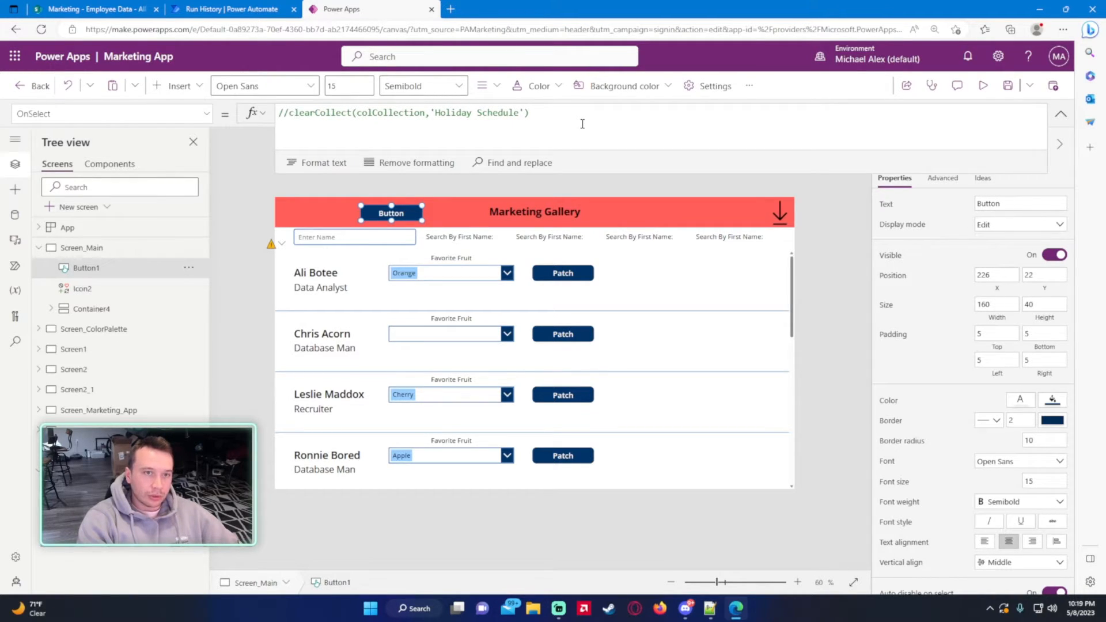
Add Navigate(Screen4) below the commented-out line in Button1's OnSelect formula and run the button to open that screen
{"action": "key", "text": "shift+Return"}
{"action": "type", "text": "Nav"}
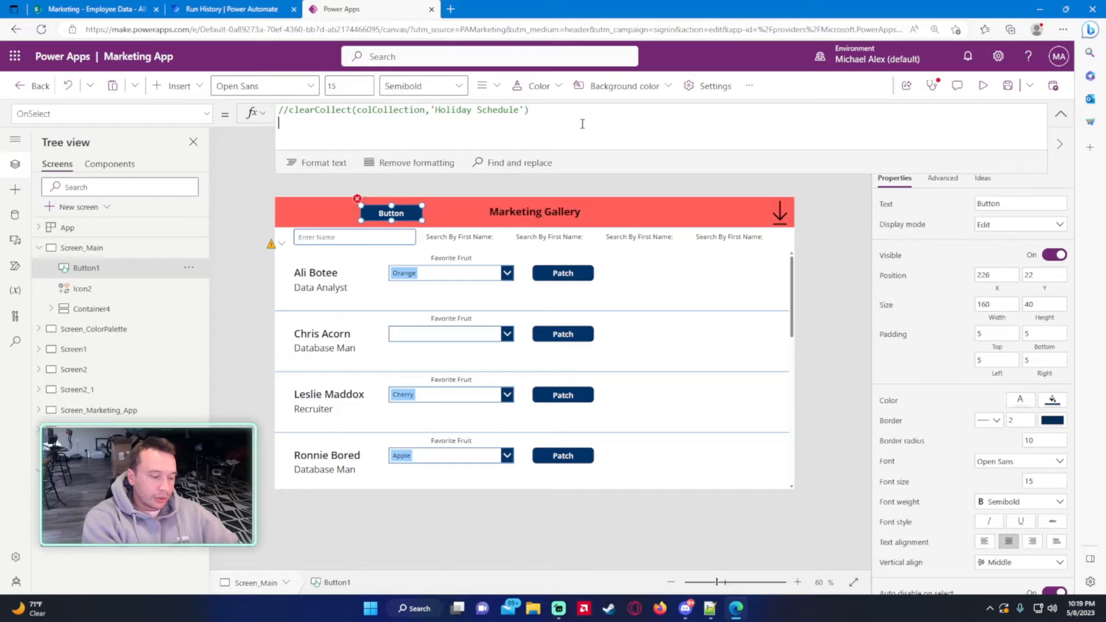
{"action": "type", "text": "igate("}
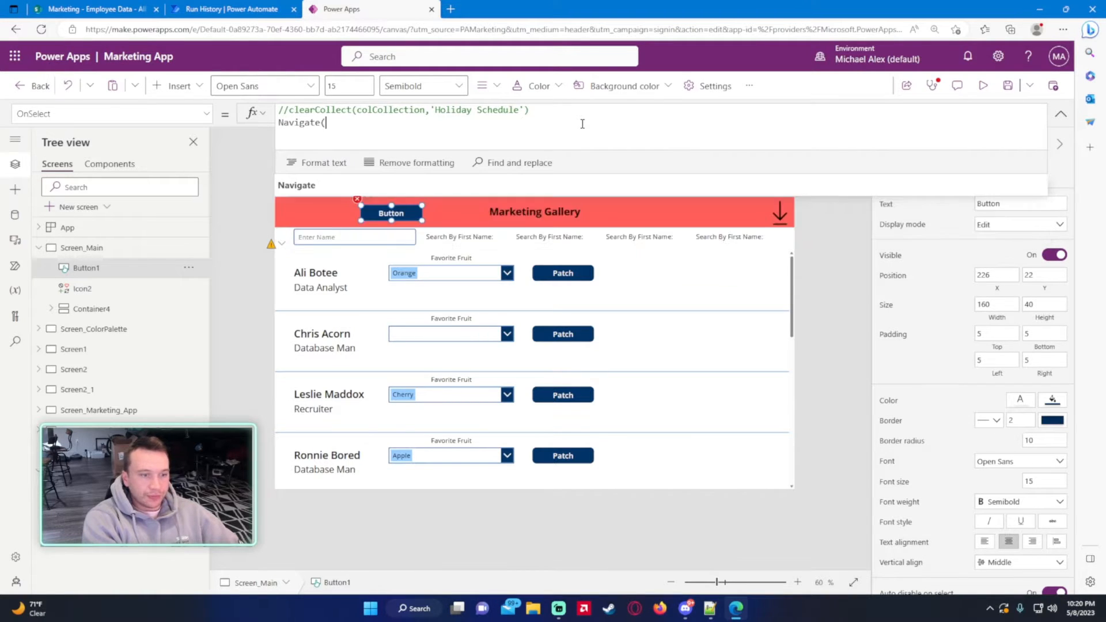
{"action": "type", "text": "Video1)"}
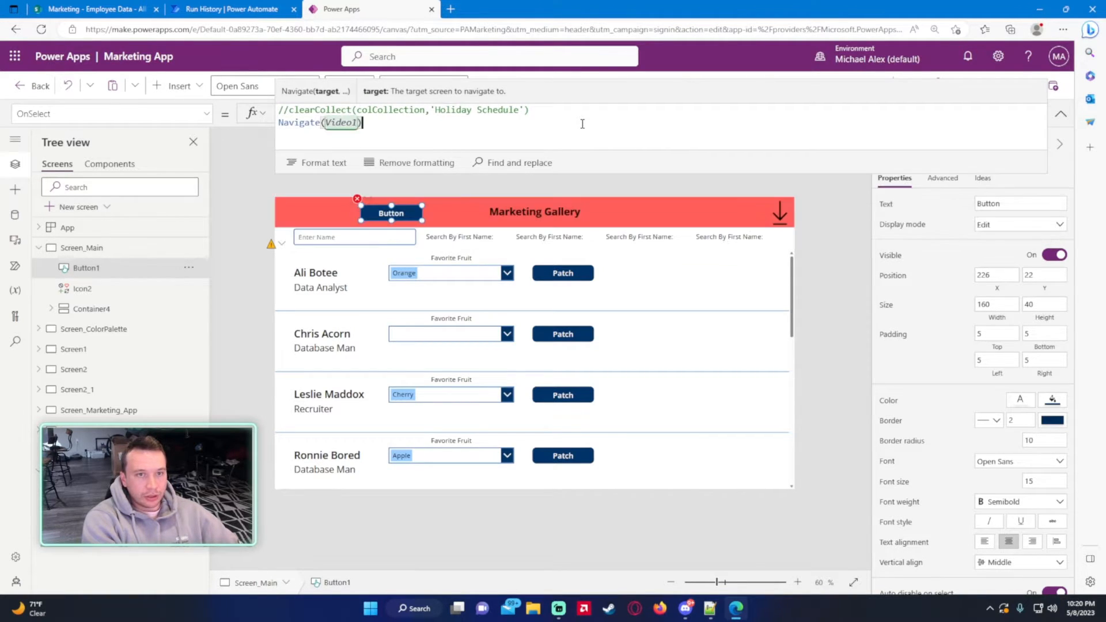
{"action": "key", "text": "BackSpace"}
{"action": "key", "text": "BackSpace"}
{"action": "key", "text": "BackSpace"}
{"action": "key", "text": "BackSpace"}
{"action": "key", "text": "BackSpace"}
{"action": "key", "text": "BackSpace"}
{"action": "key", "text": "BackSpace"}
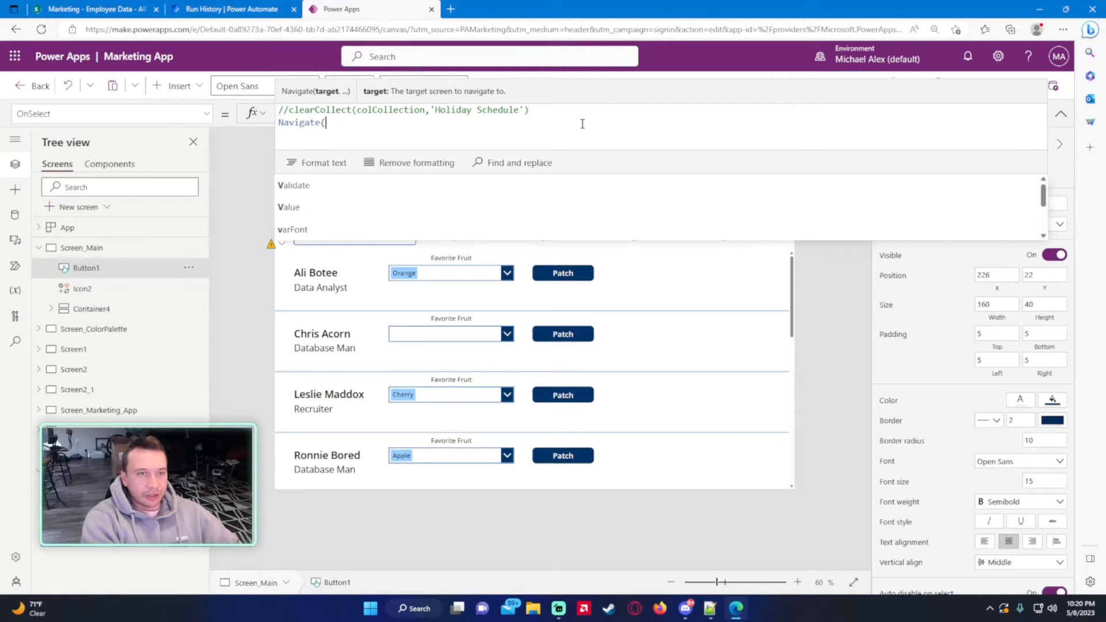
{"action": "type", "text": "Screen4"}
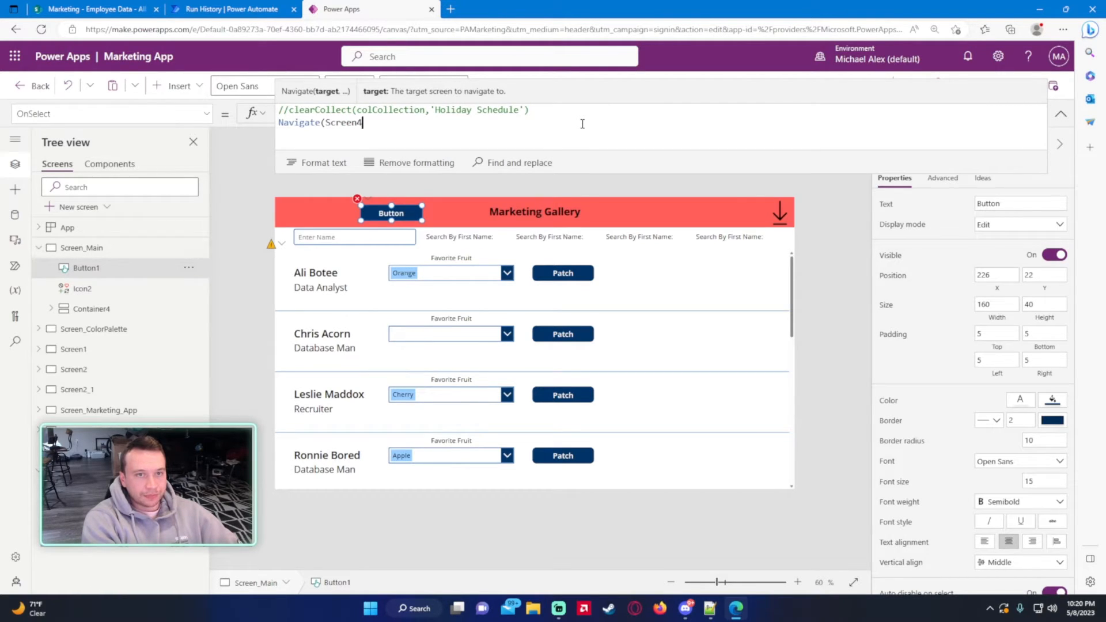
{"action": "type", "text": ")"}
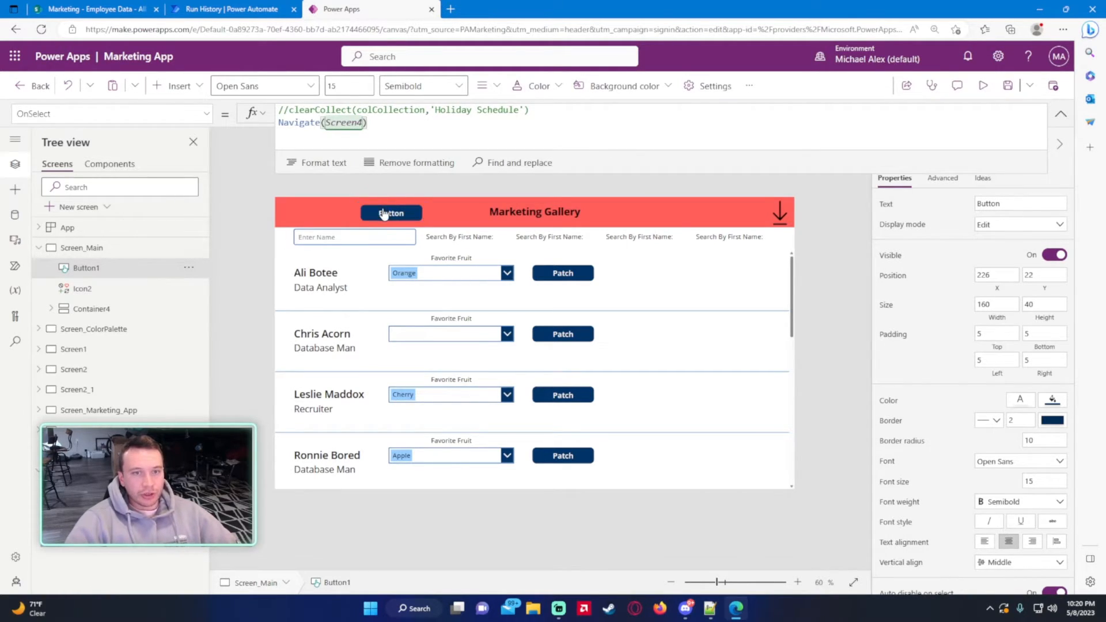
{"action": "left_click", "coordinate": [391, 214], "text": "alt"}
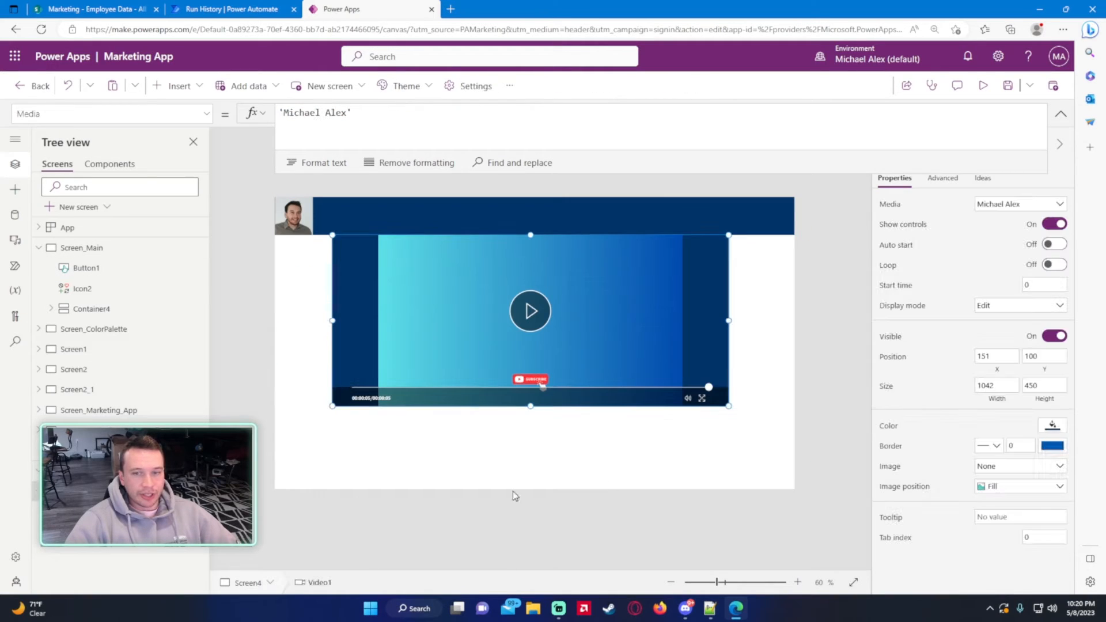
Turn on Auto start and Loop for the video on Screen4 and set its start time to 2 seconds
{"action": "left_click", "coordinate": [1056, 244]}
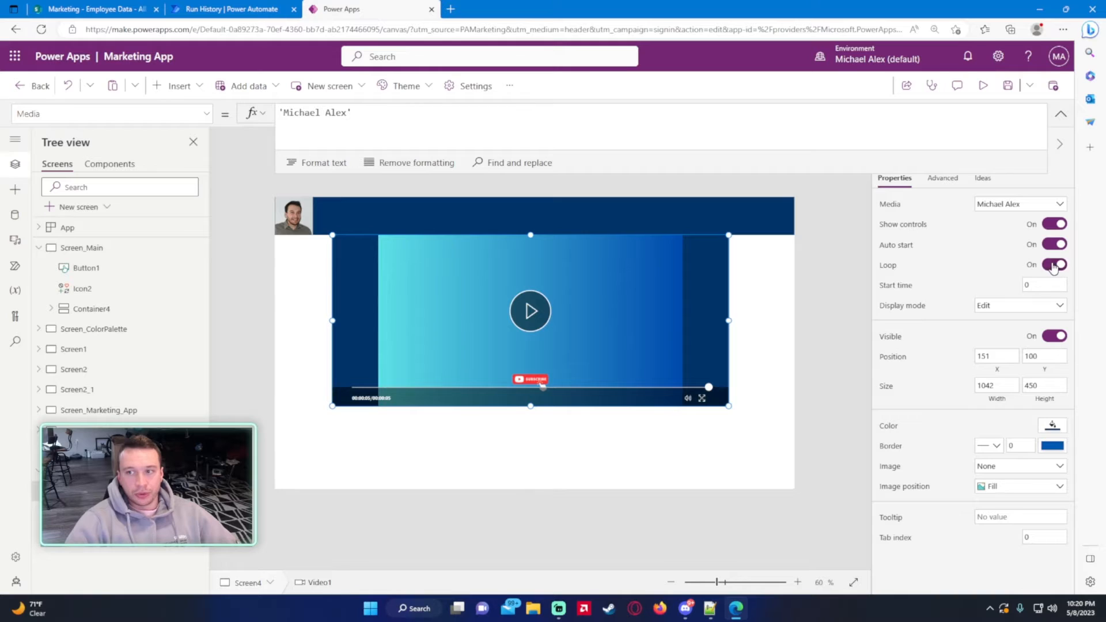
{"action": "left_click", "coordinate": [1055, 267]}
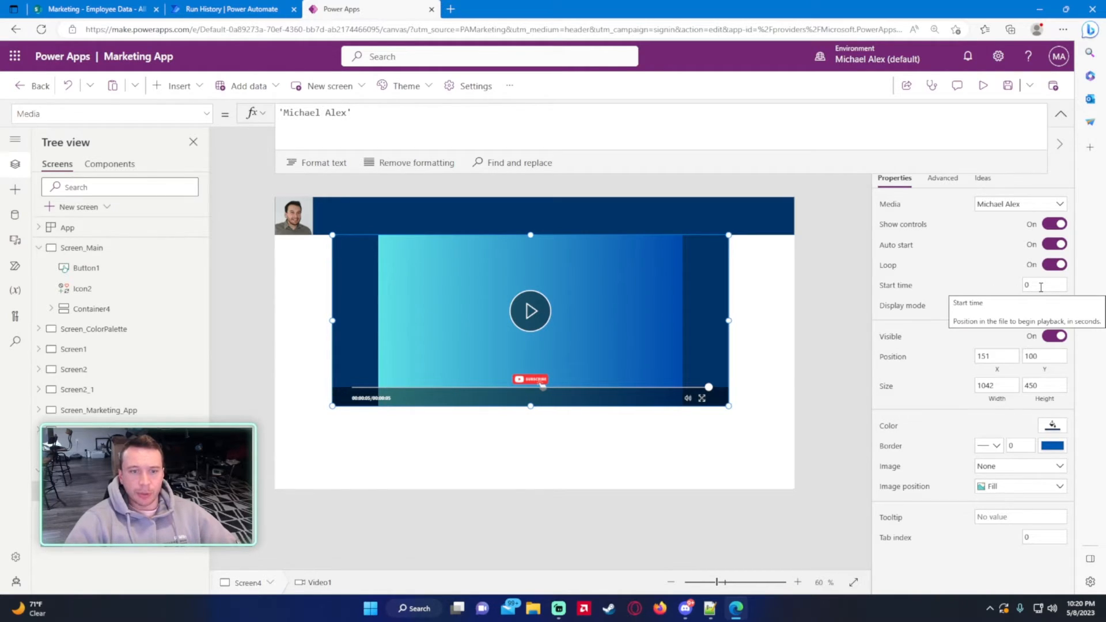
{"action": "left_click", "coordinate": [1041, 286]}
{"action": "type", "text": "2"}
{"action": "key", "text": "Return"}
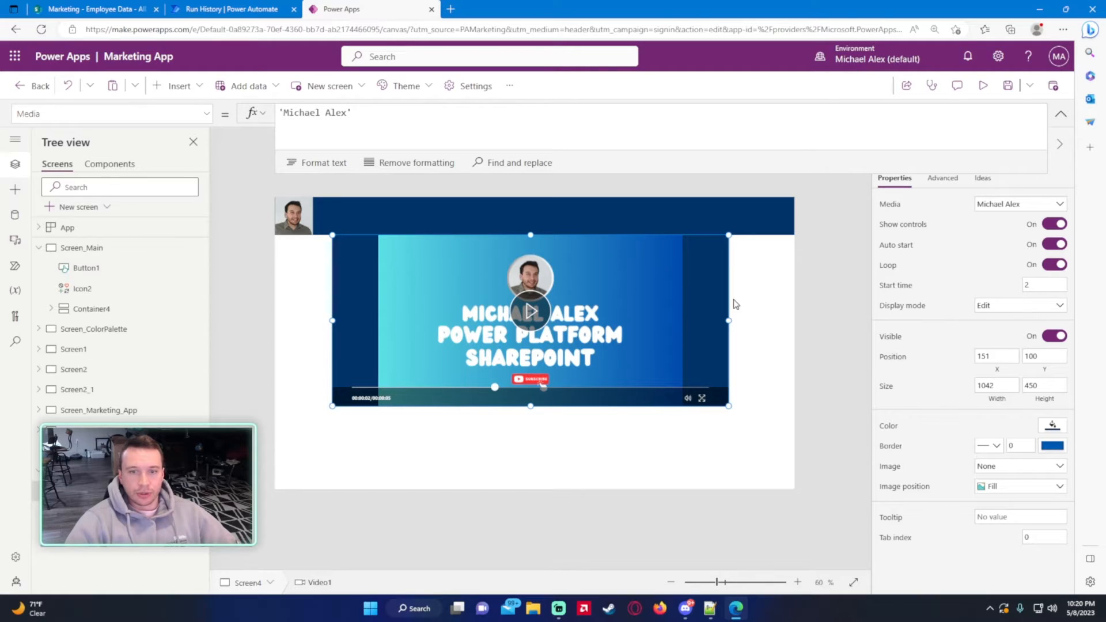
Reset the video's start time to 0 and test its automatic playback by navigating through the button on Screen_Main
{"action": "left_click", "coordinate": [1039, 286]}
{"action": "key", "text": "BackSpace"}
{"action": "type", "text": "0"}
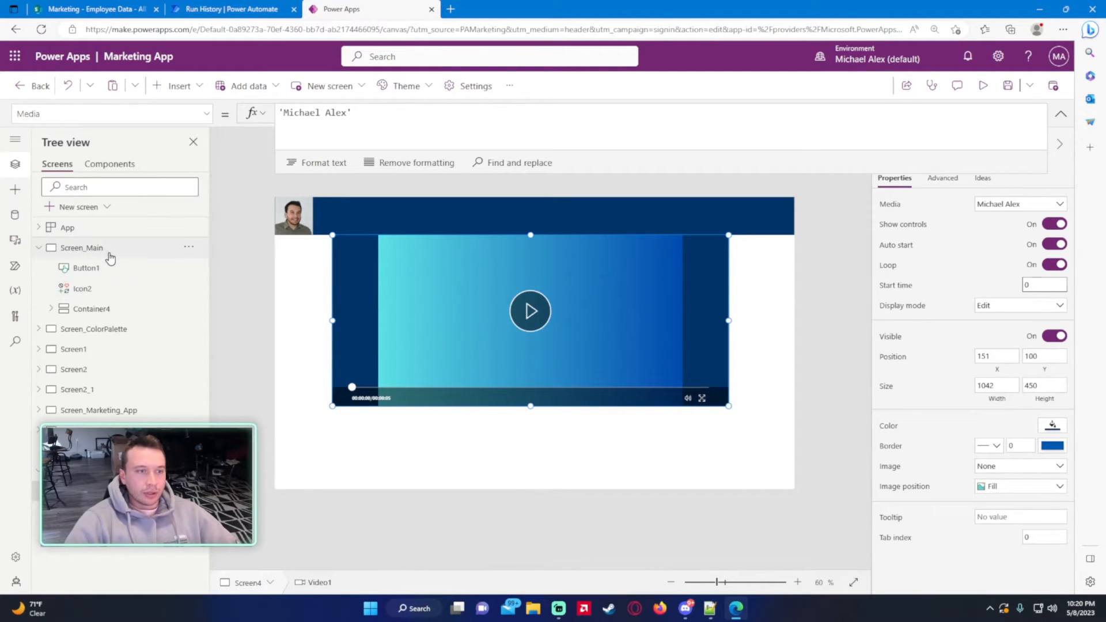
{"action": "left_click", "coordinate": [147, 253]}
{"action": "left_click", "coordinate": [409, 217], "text": "alt"}
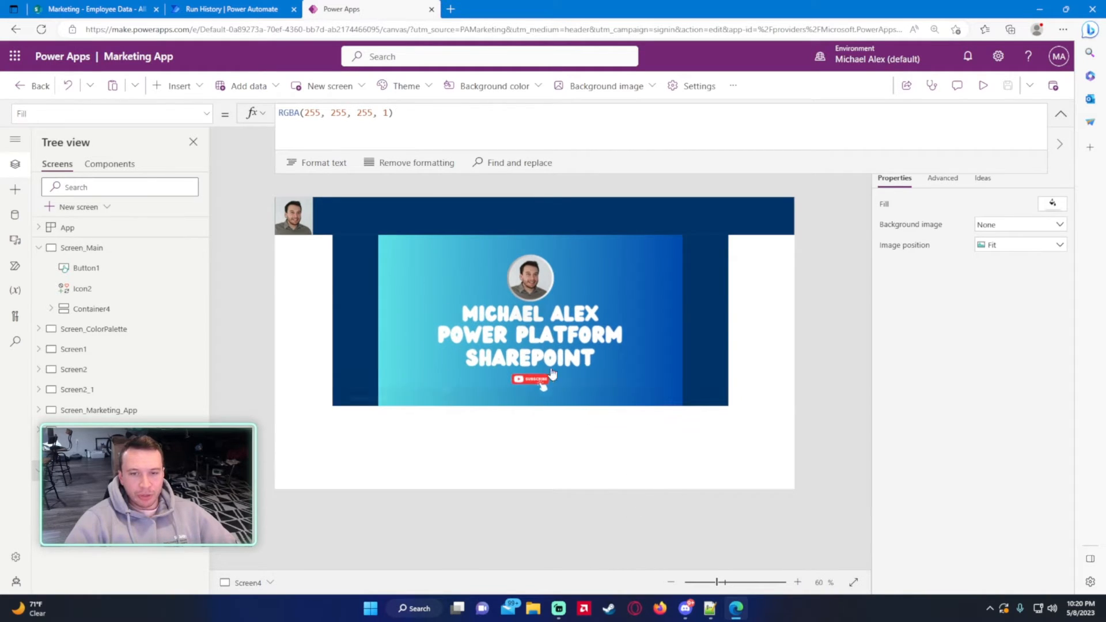
Turn off Auto start, Show controls and Loop for the video on Screen4
{"action": "left_click", "coordinate": [625, 302]}
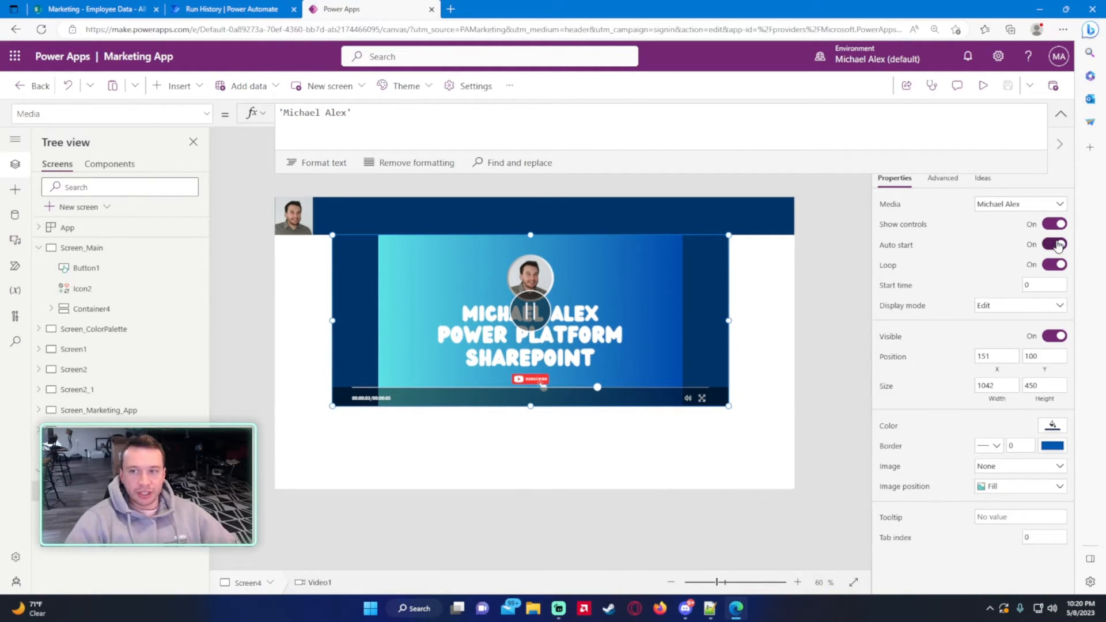
{"action": "left_click", "coordinate": [1054, 244]}
{"action": "left_click", "coordinate": [1055, 225]}
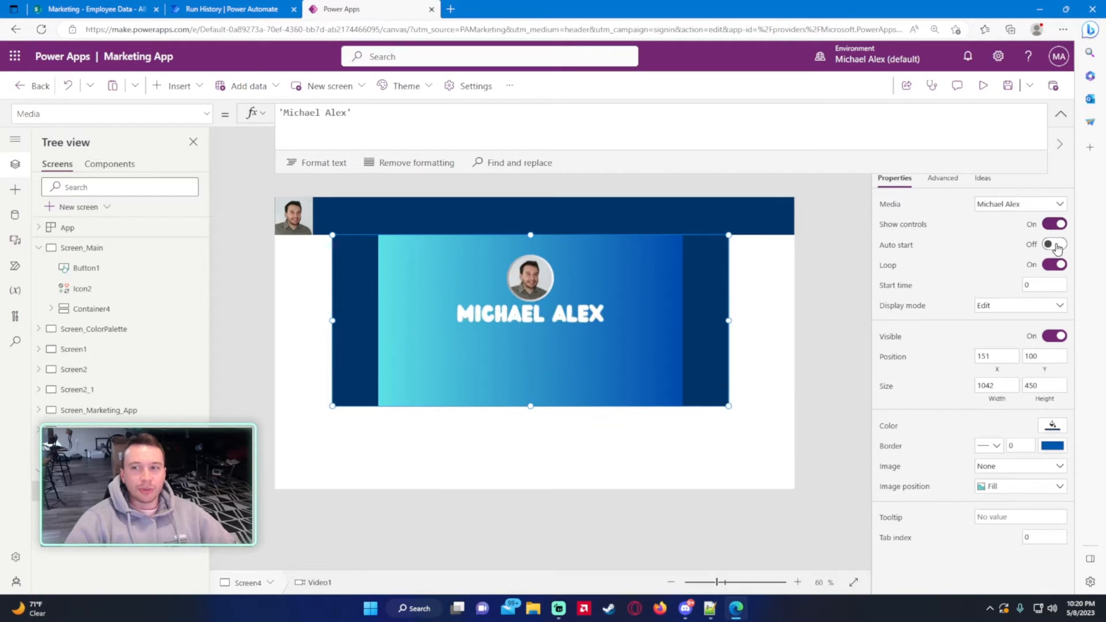
{"action": "left_click", "coordinate": [1055, 265]}
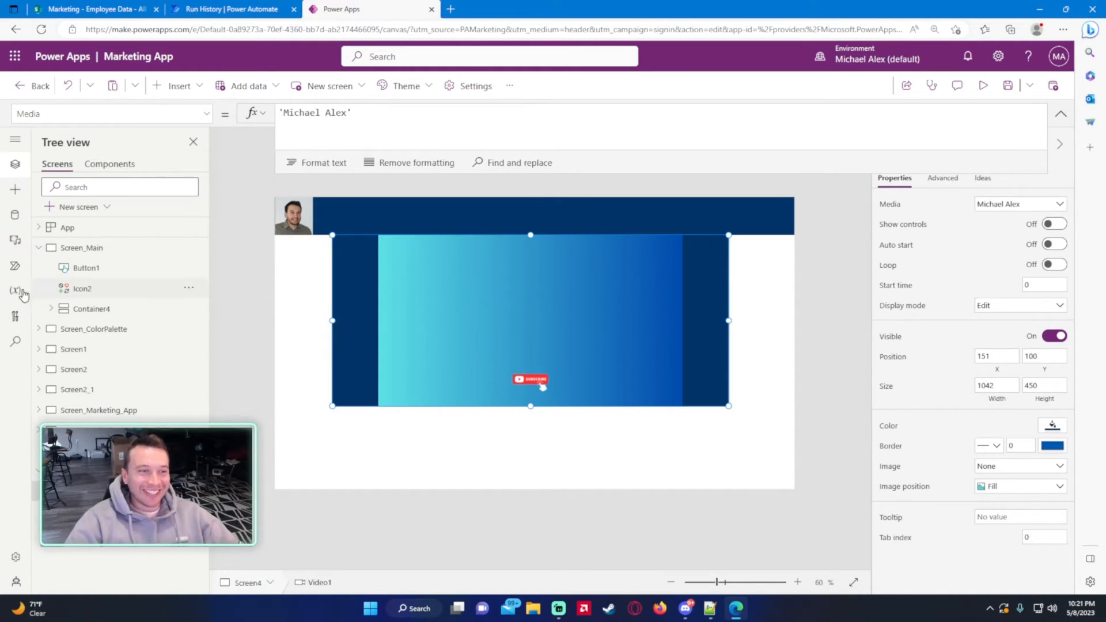
Shift the video horizontally to about X 177 and upload sample.mp3 from the Saved Pictures folder to the app's media
{"action": "left_click", "coordinate": [16, 241]}
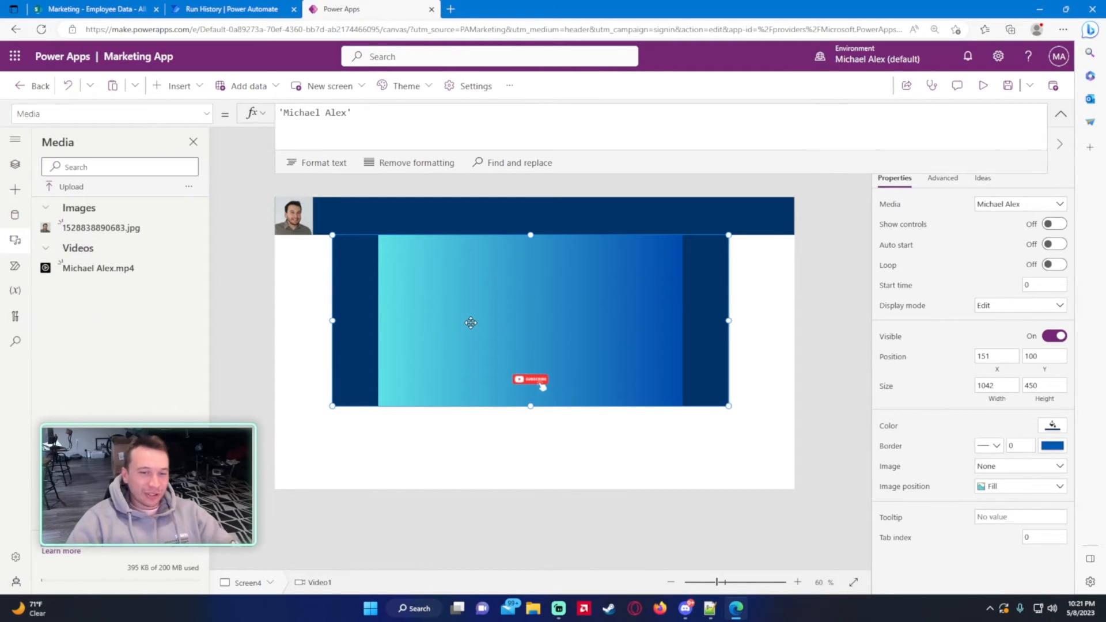
{"action": "left_click_drag", "start_coordinate": [469, 321], "coordinate": [480, 324]}
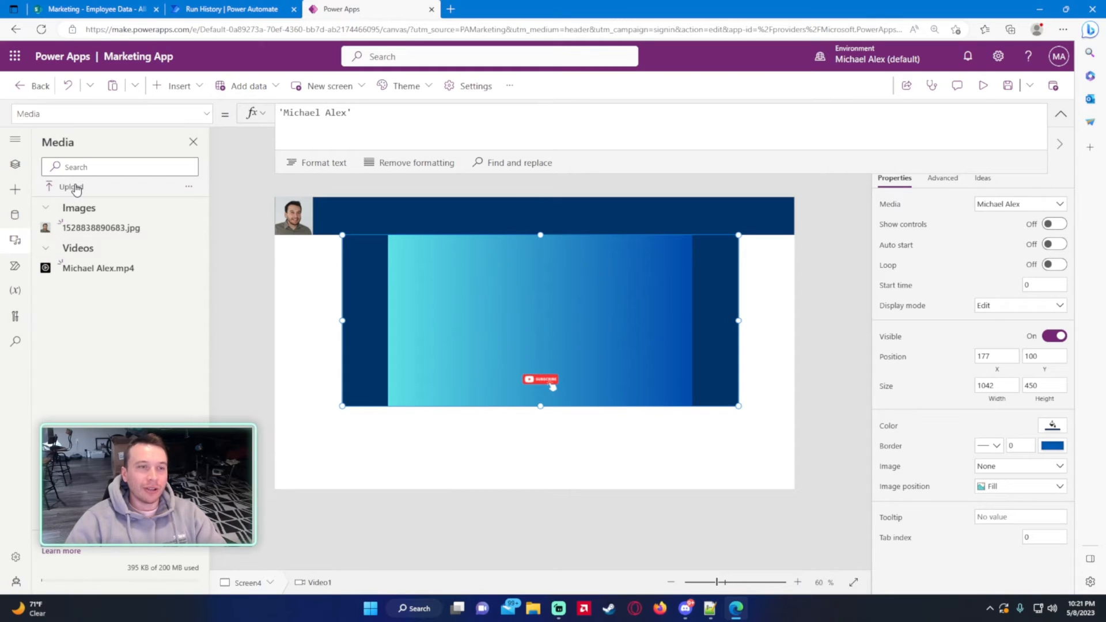
{"action": "left_click", "coordinate": [72, 189]}
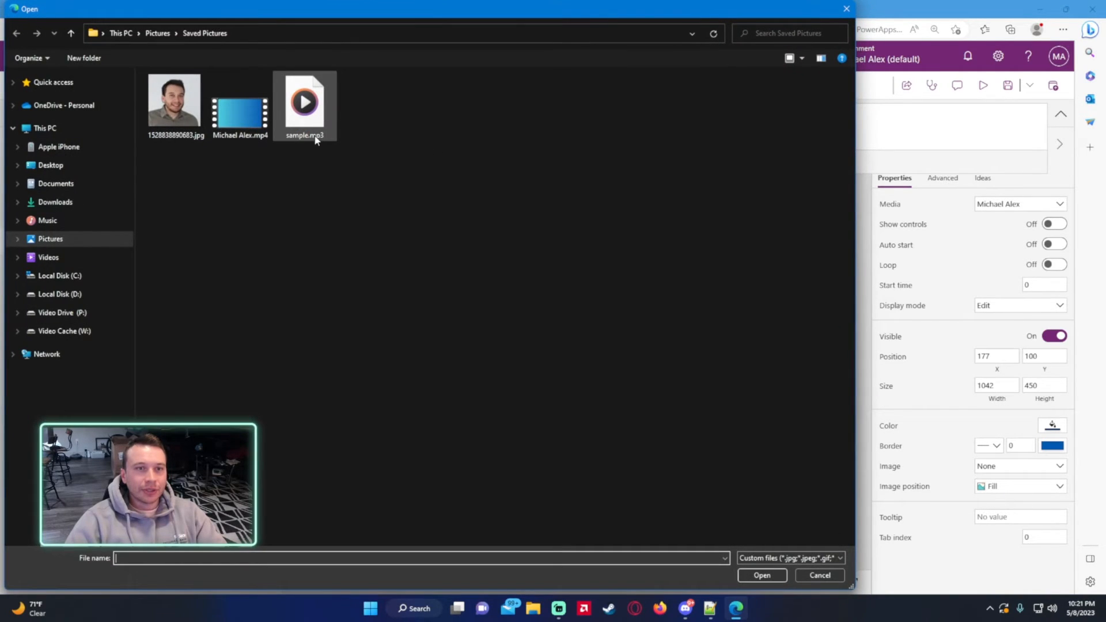
{"action": "double_click", "coordinate": [317, 116]}
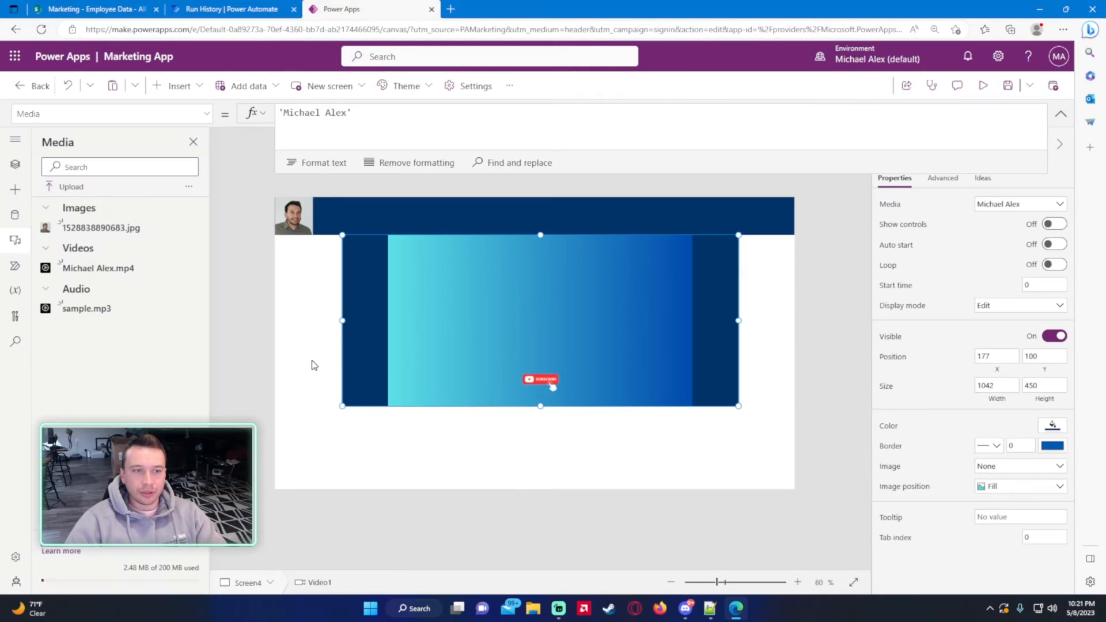
Insert the sample.mp3 audio on Screen4 and place it centred below the video at about X 455, Y 640
{"action": "left_click", "coordinate": [86, 309]}
{"action": "left_click_drag", "start_coordinate": [399, 267], "coordinate": [540, 452]}
{"action": "left_click", "coordinate": [16, 165]}
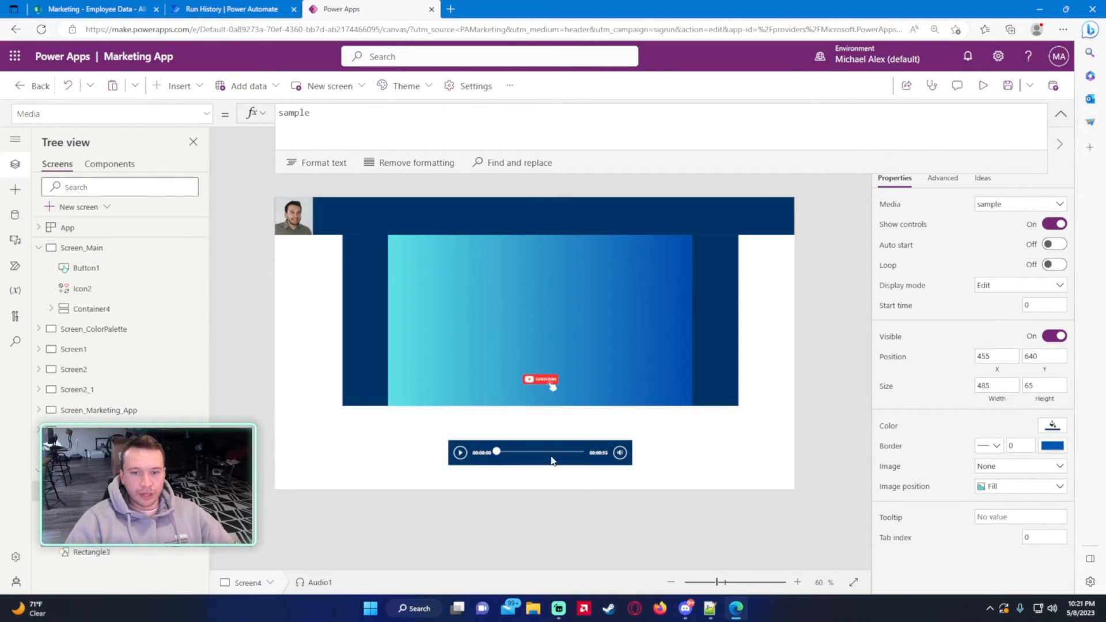
Play the audio control, skip ahead to about 29 seconds and pause it
{"action": "left_click", "coordinate": [569, 456]}
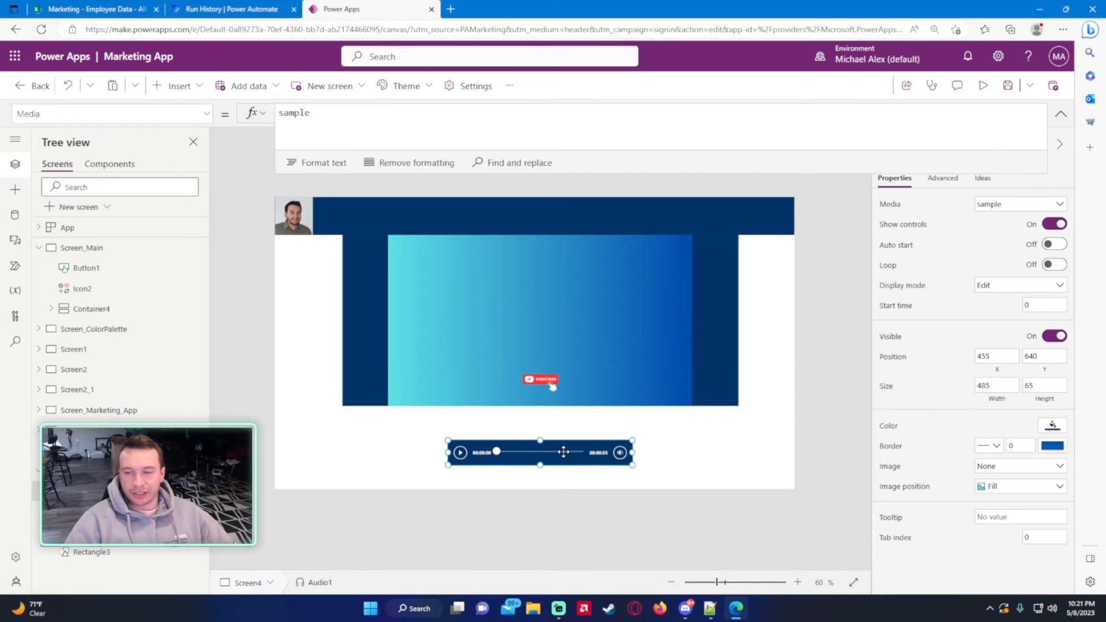
{"action": "left_click", "coordinate": [461, 453]}
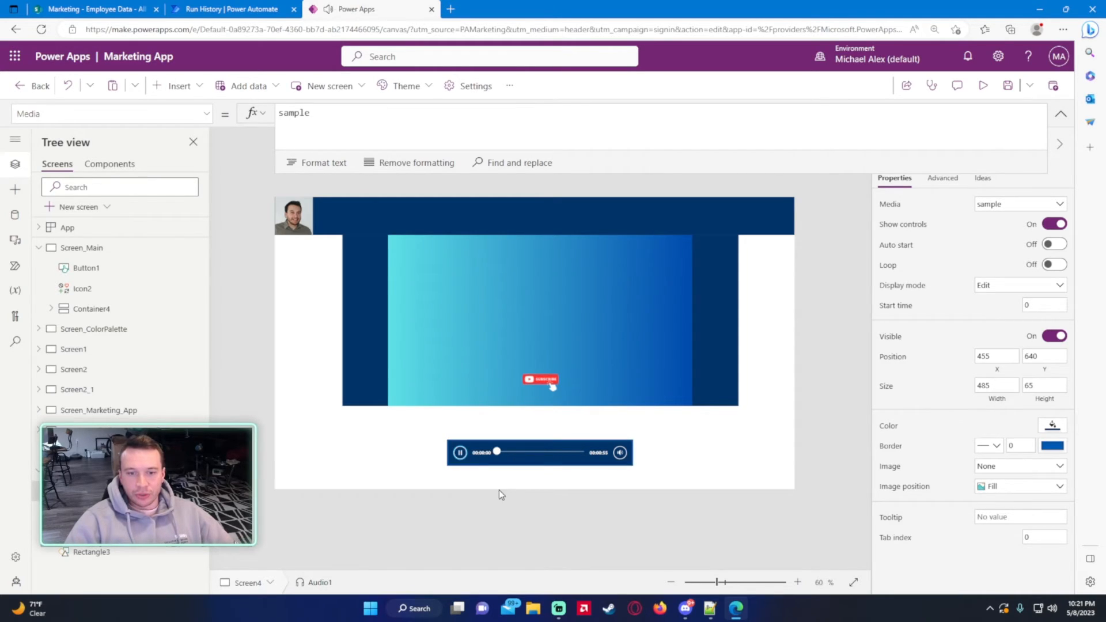
{"action": "left_click", "coordinate": [508, 453]}
{"action": "left_click_drag", "start_coordinate": [508, 455], "coordinate": [542, 453]}
{"action": "left_click", "coordinate": [461, 452]}
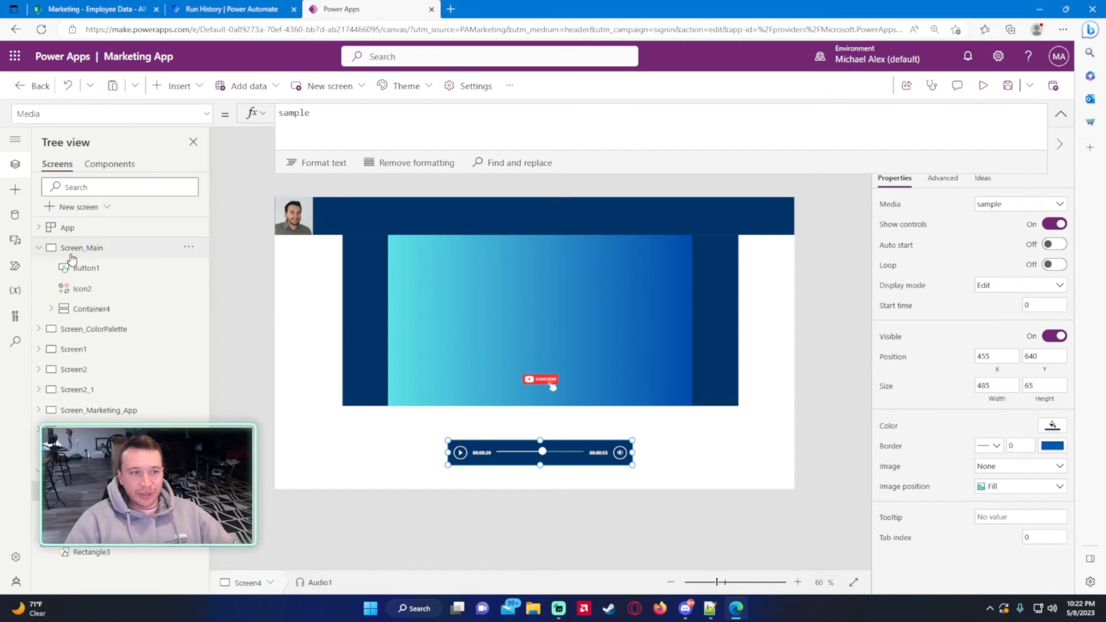
Open the app's media list to review the uploaded files and the upload size limit
{"action": "left_click", "coordinate": [15, 241]}
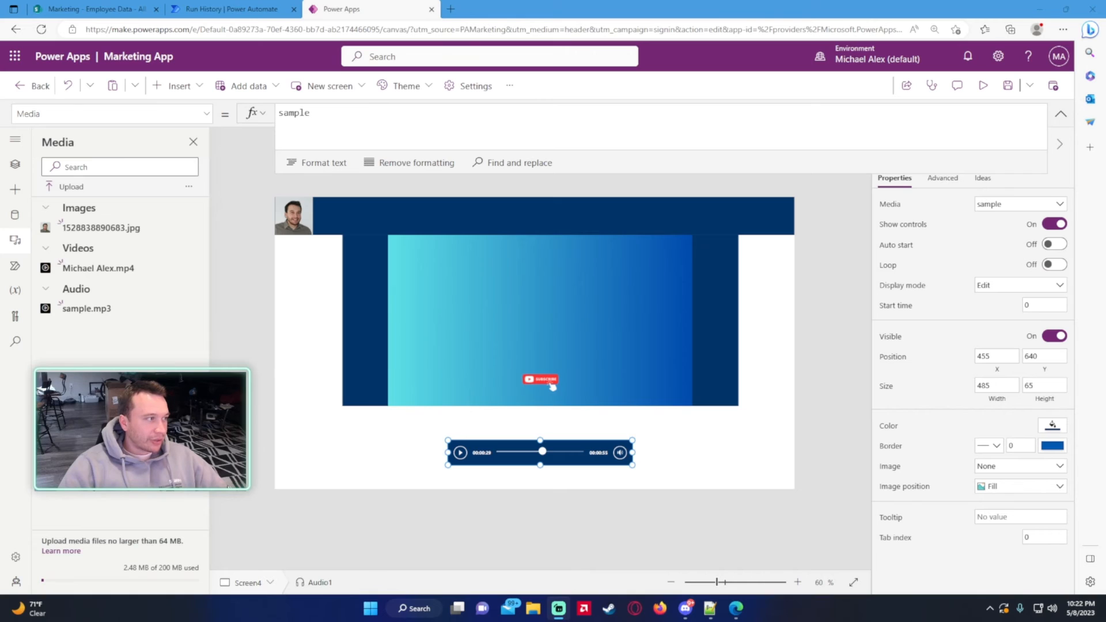
{"action": "left_click", "coordinate": [155, 497]}
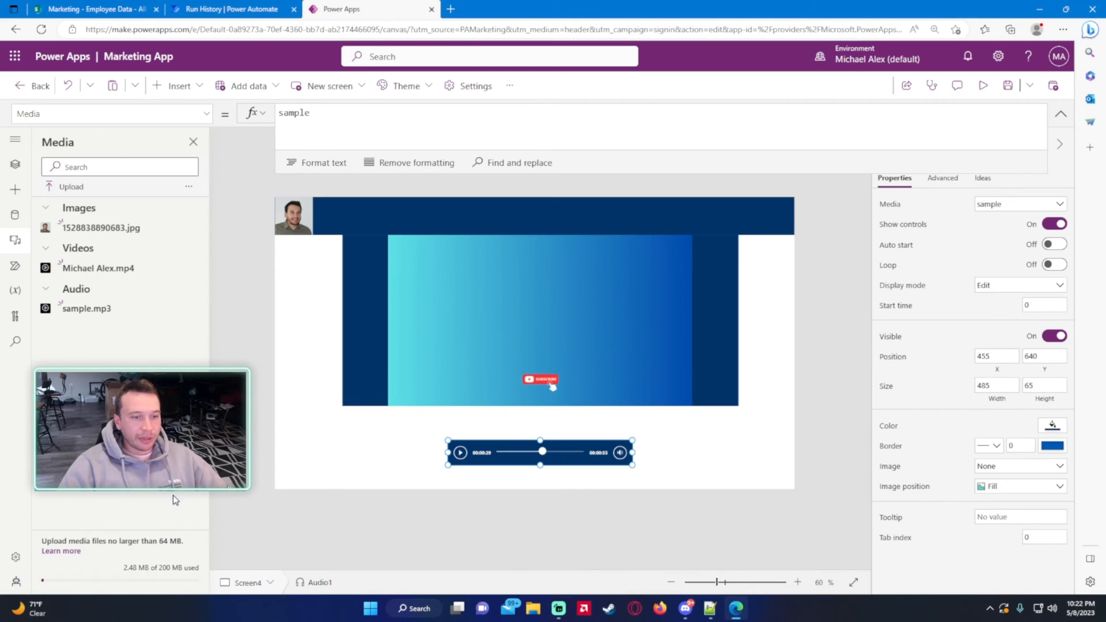